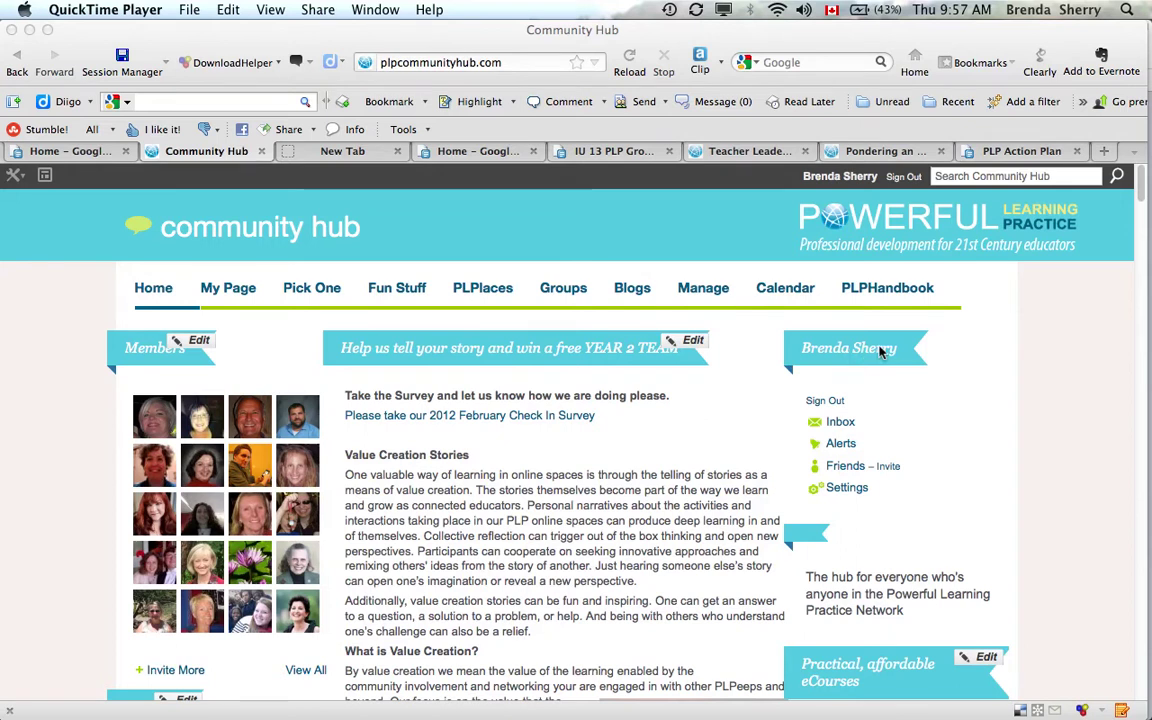
# - Open My Settings and review the profile form with photo, personal details and profile questions
pyautogui.click(843, 492)
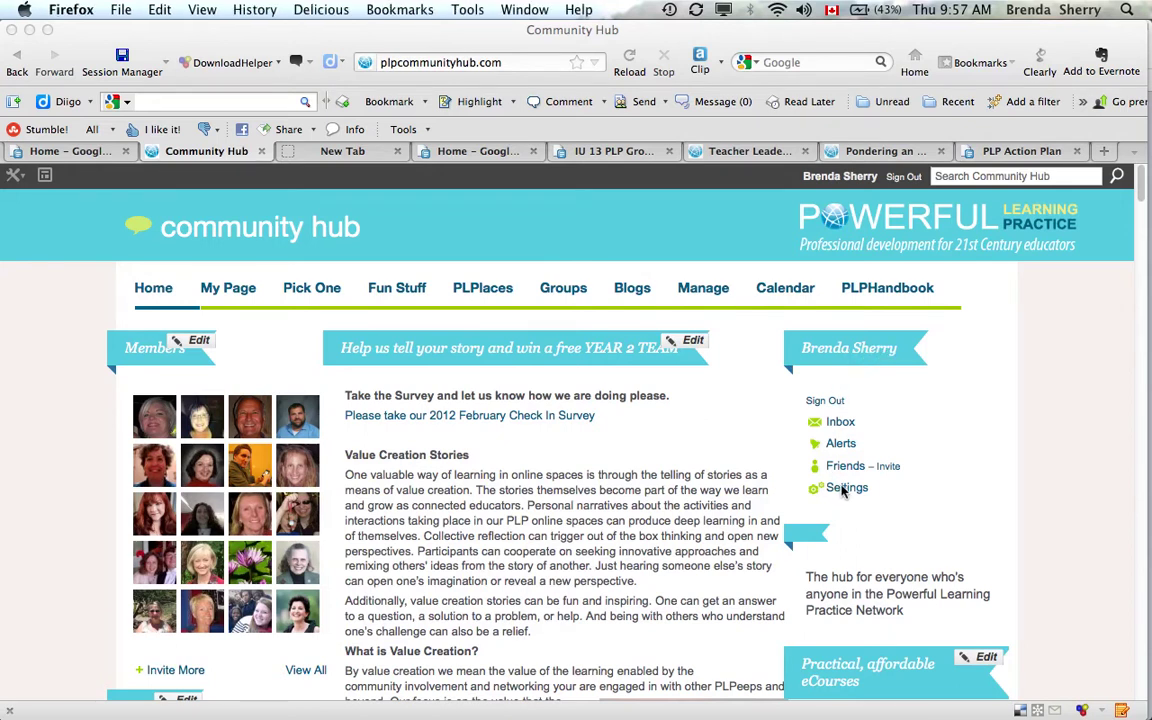
pyautogui.click(843, 492)
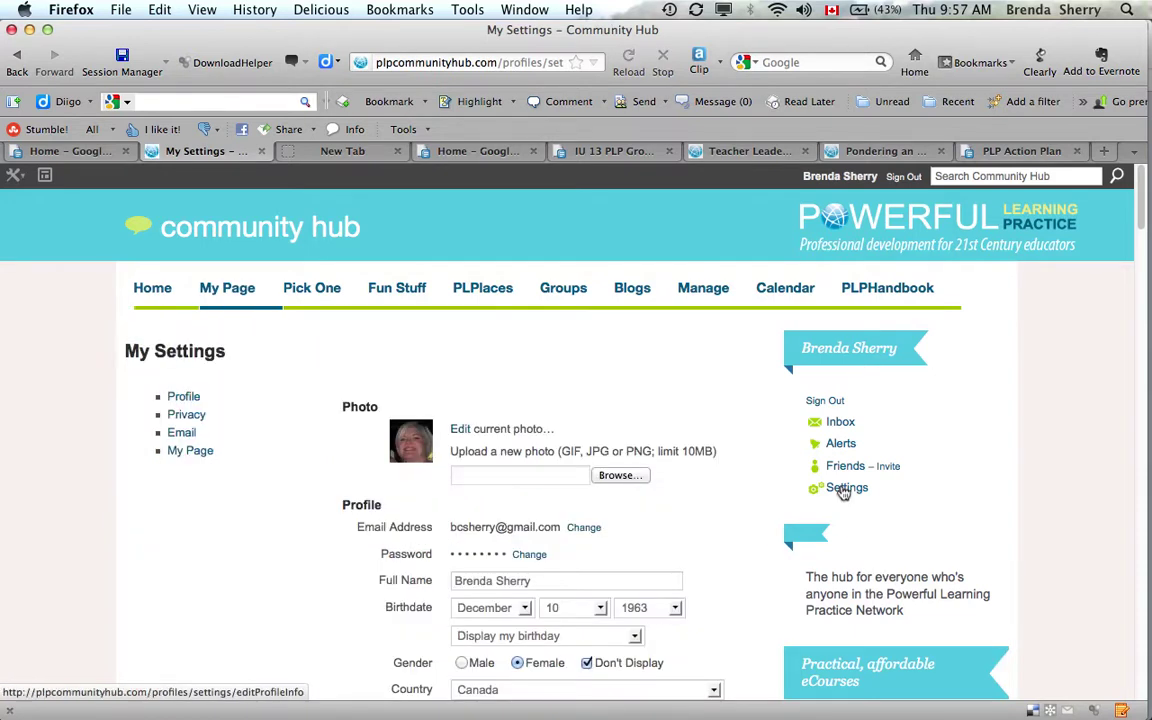
pyautogui.scroll(-5, 725, 537)
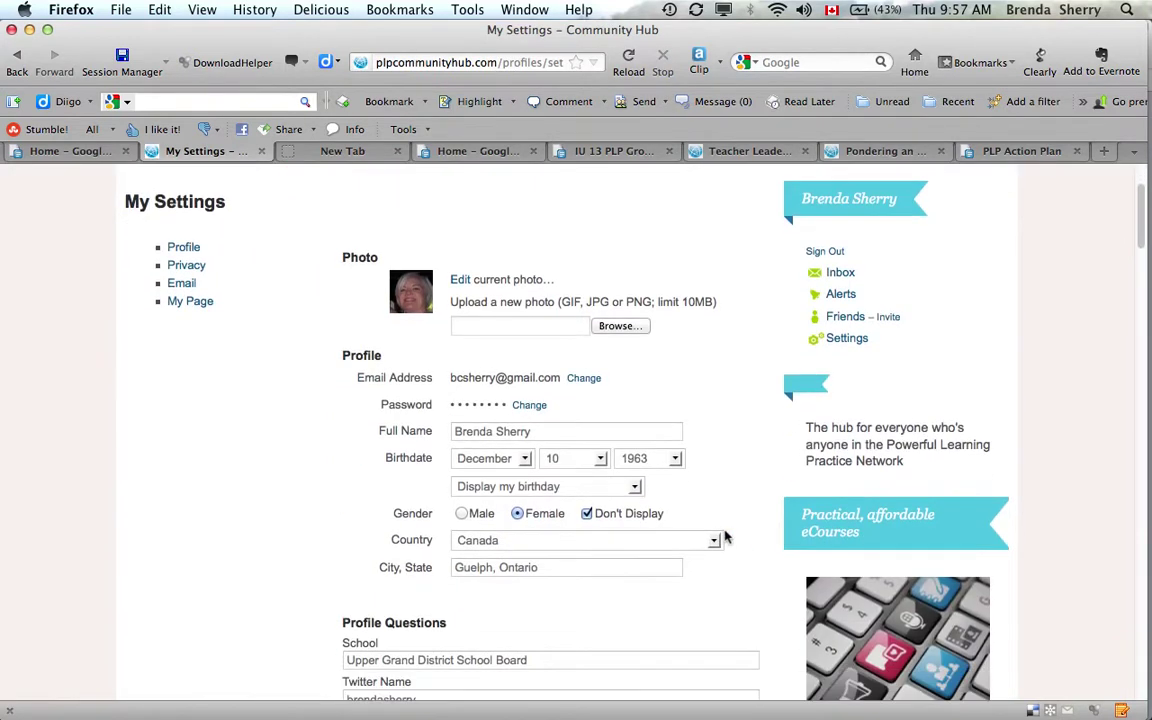
pyautogui.scroll(-5, 722, 530)
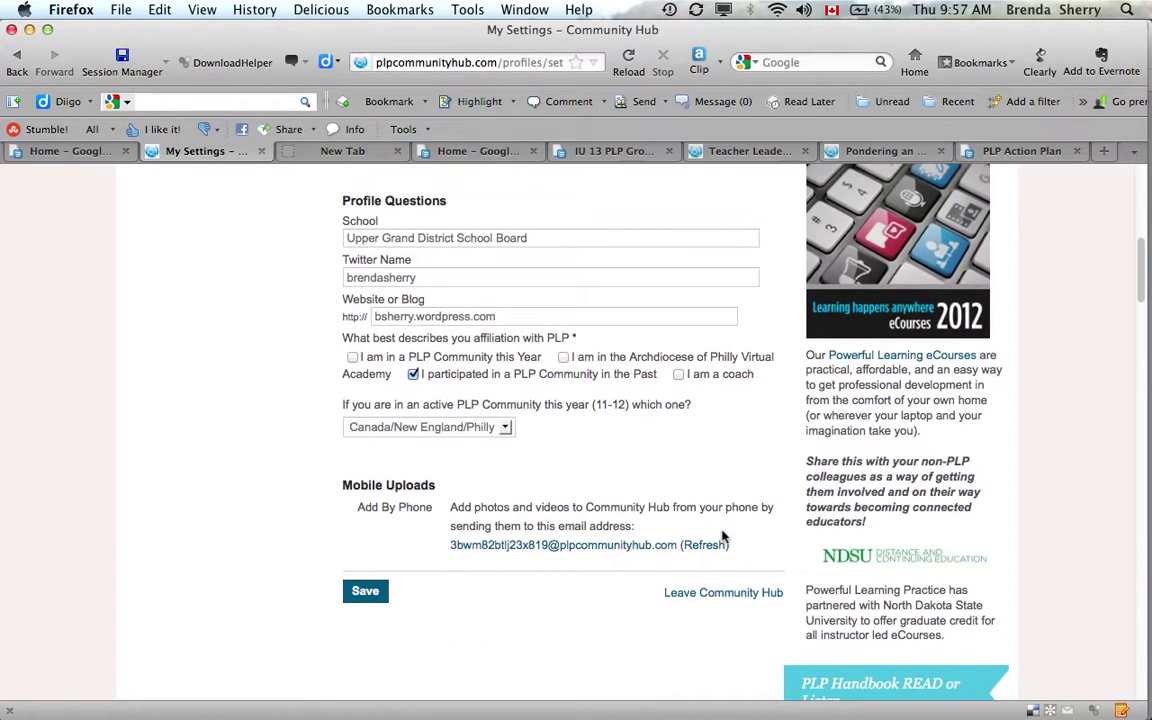
pyautogui.scroll(10, 725, 537)
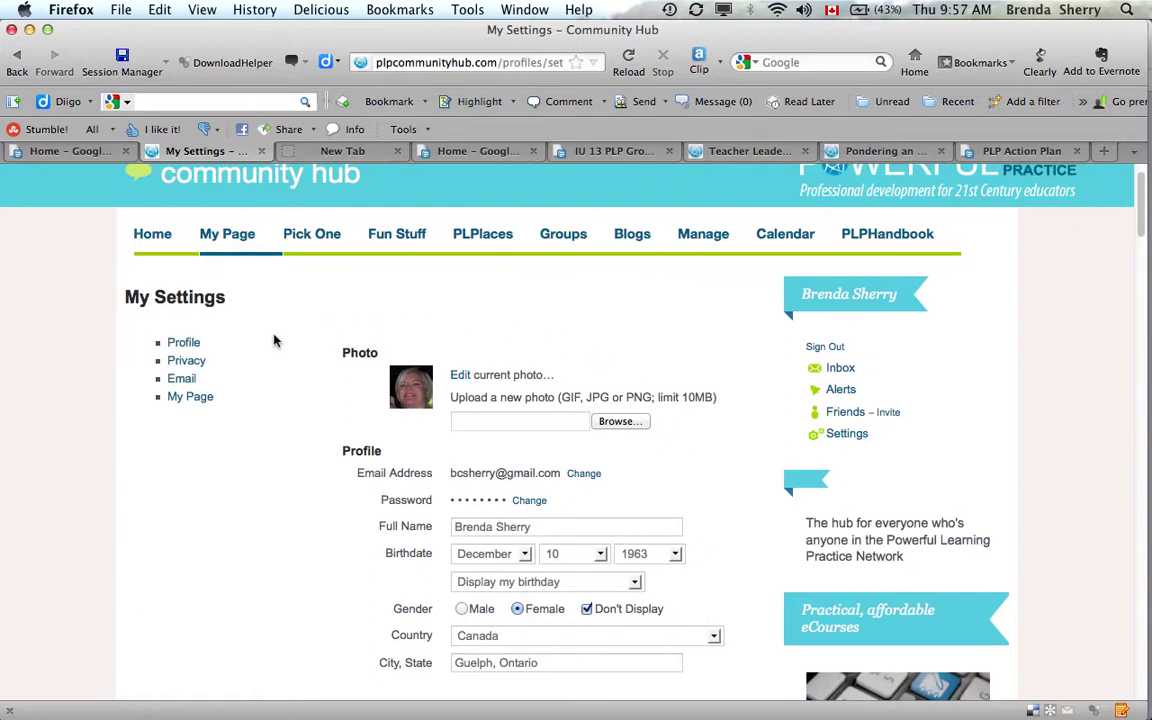
# - On the Email Notifications page, change Email Frequency from Instantly to Daily
pyautogui.click(182, 381)
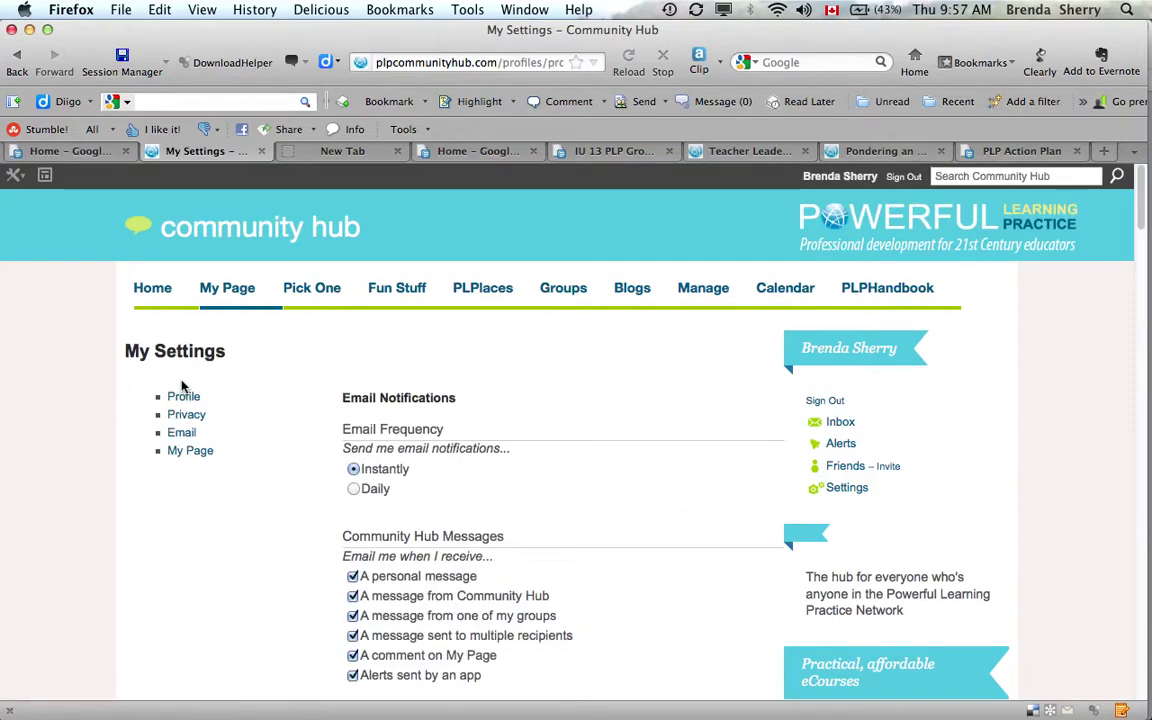
pyautogui.scroll(-3, 535, 428)
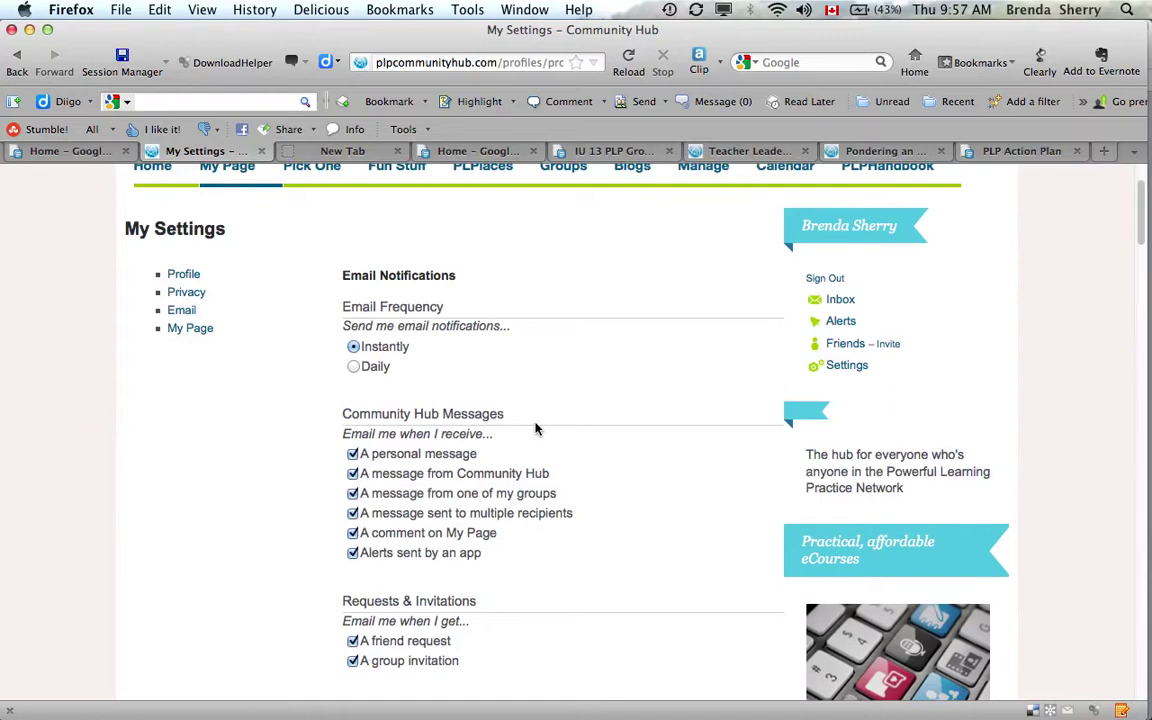
pyautogui.click(354, 368)
pyautogui.scroll(-3, 484, 369)
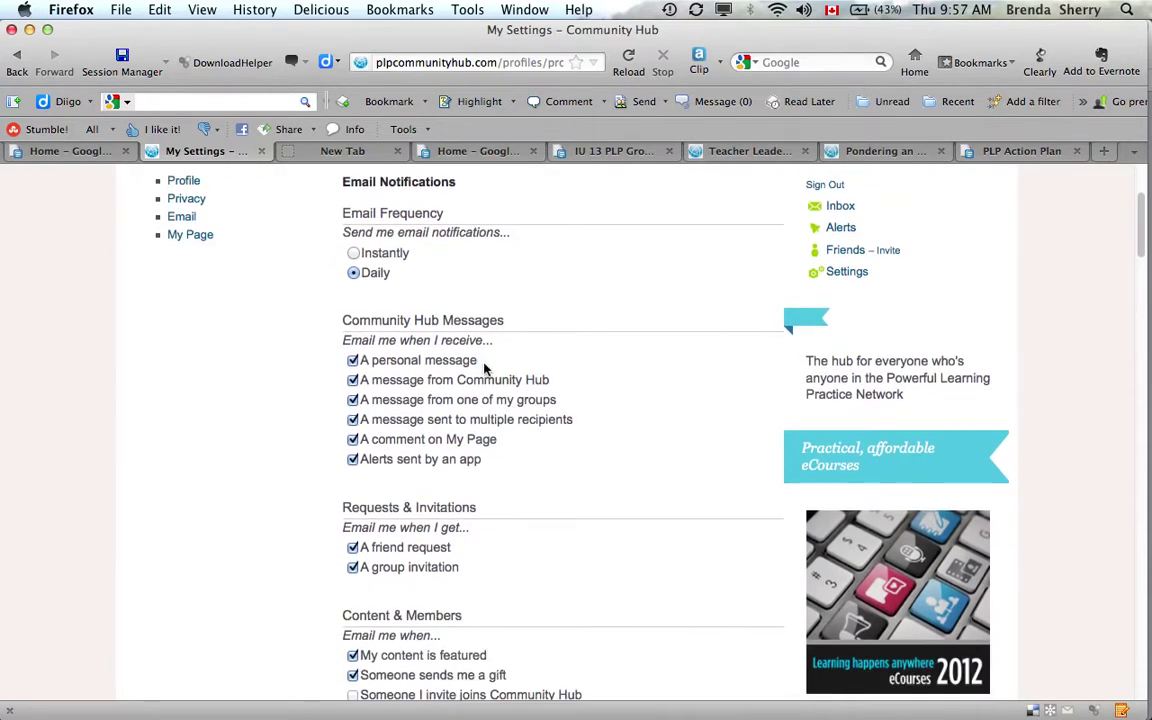
pyautogui.scroll(-1, 488, 368)
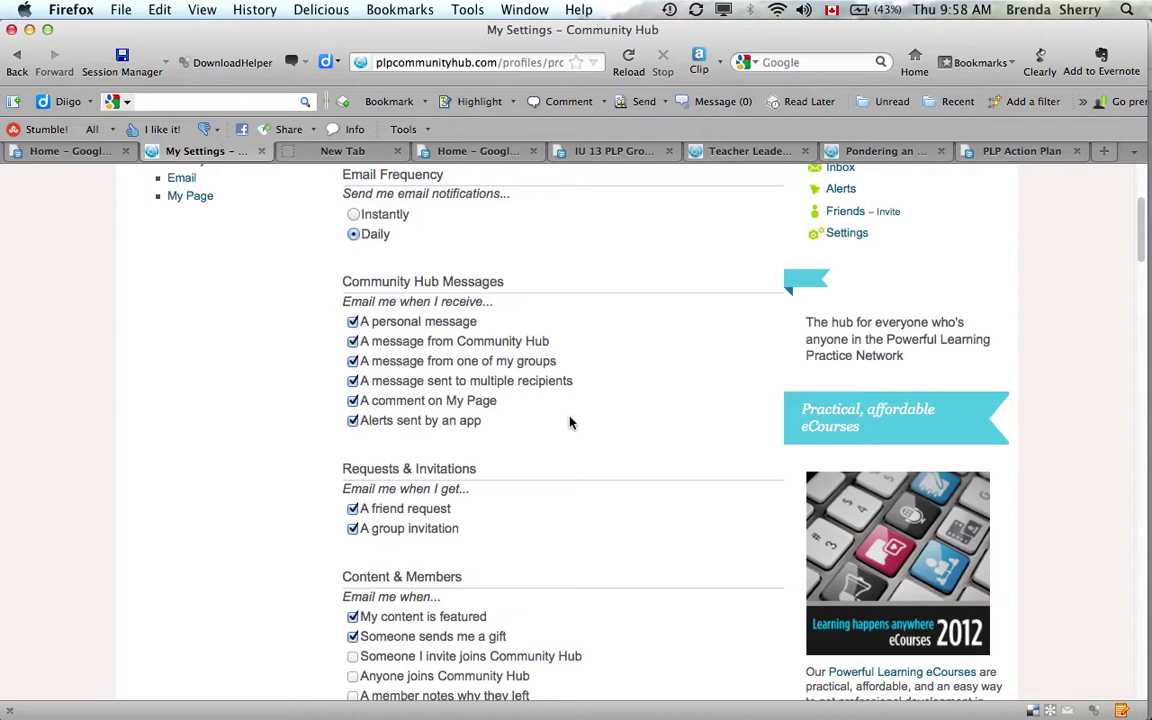
# - Save the Email Notifications settings so the Daily frequency is confirmed with a success message
pyautogui.scroll(-1, 570, 422)
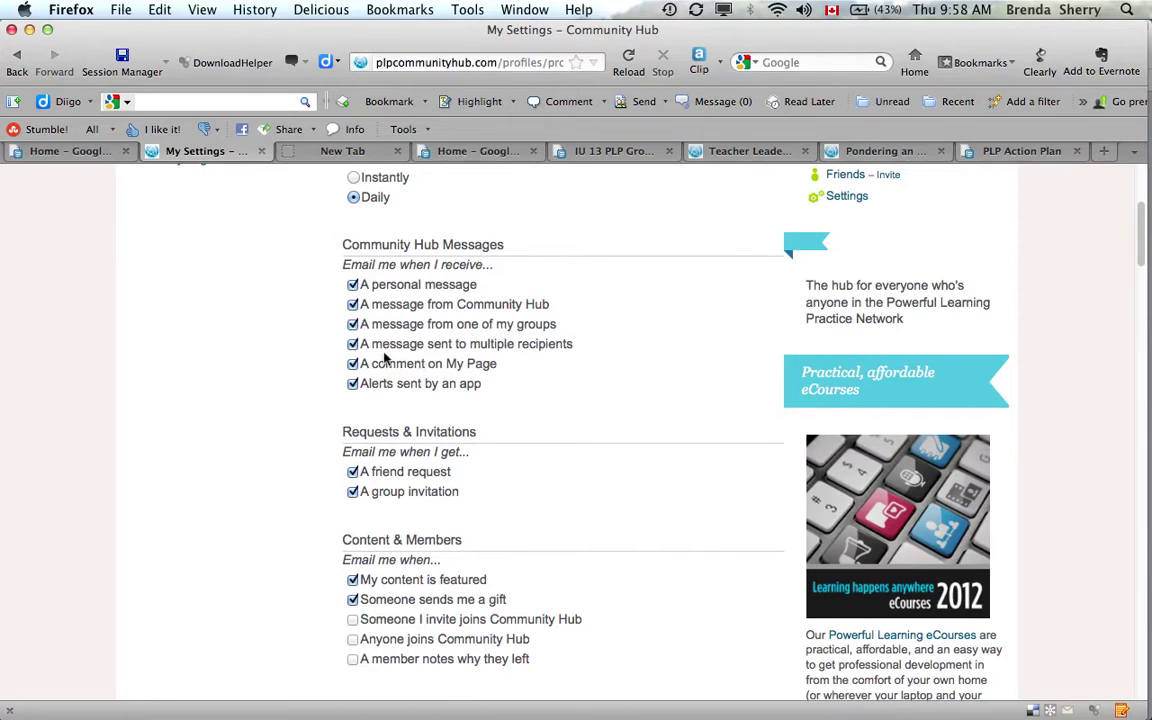
pyautogui.scroll(-1, 470, 360)
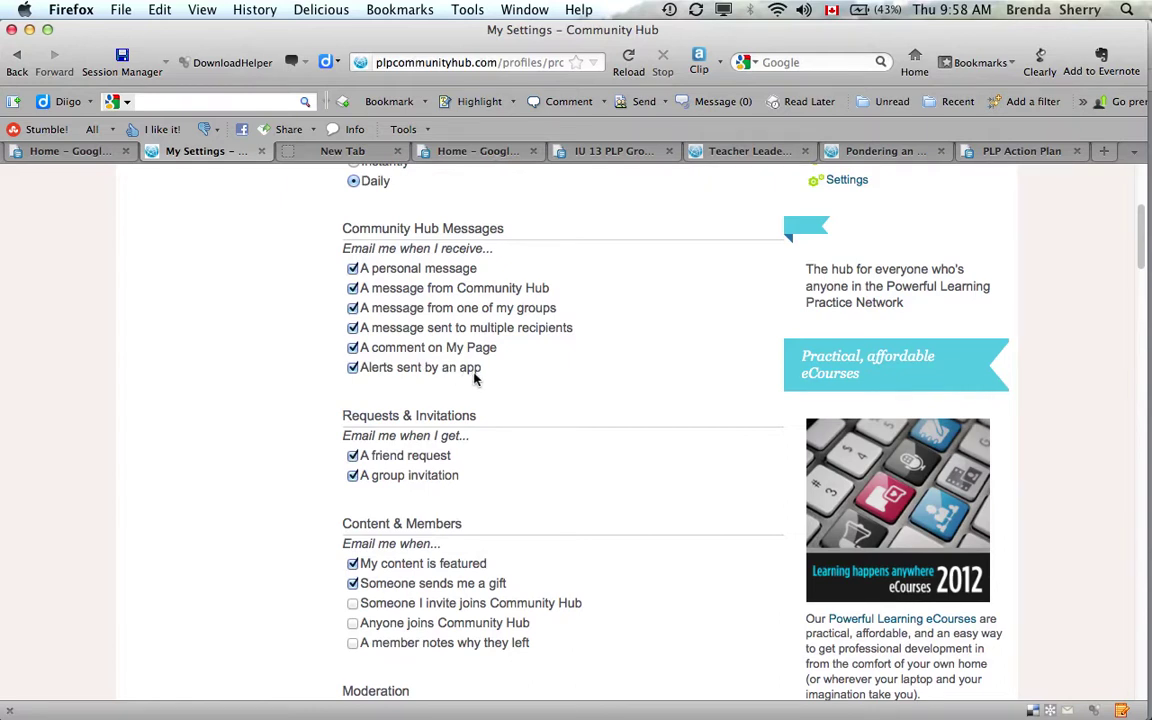
pyautogui.scroll(-3, 505, 374)
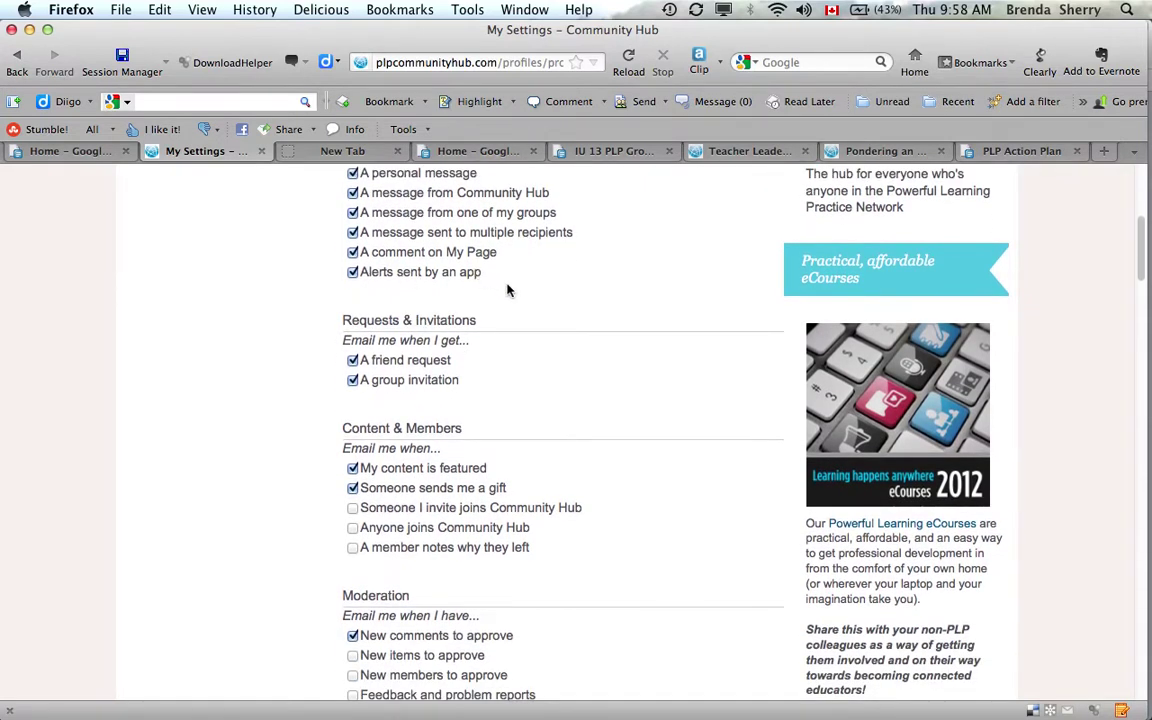
pyautogui.scroll(-1, 507, 290)
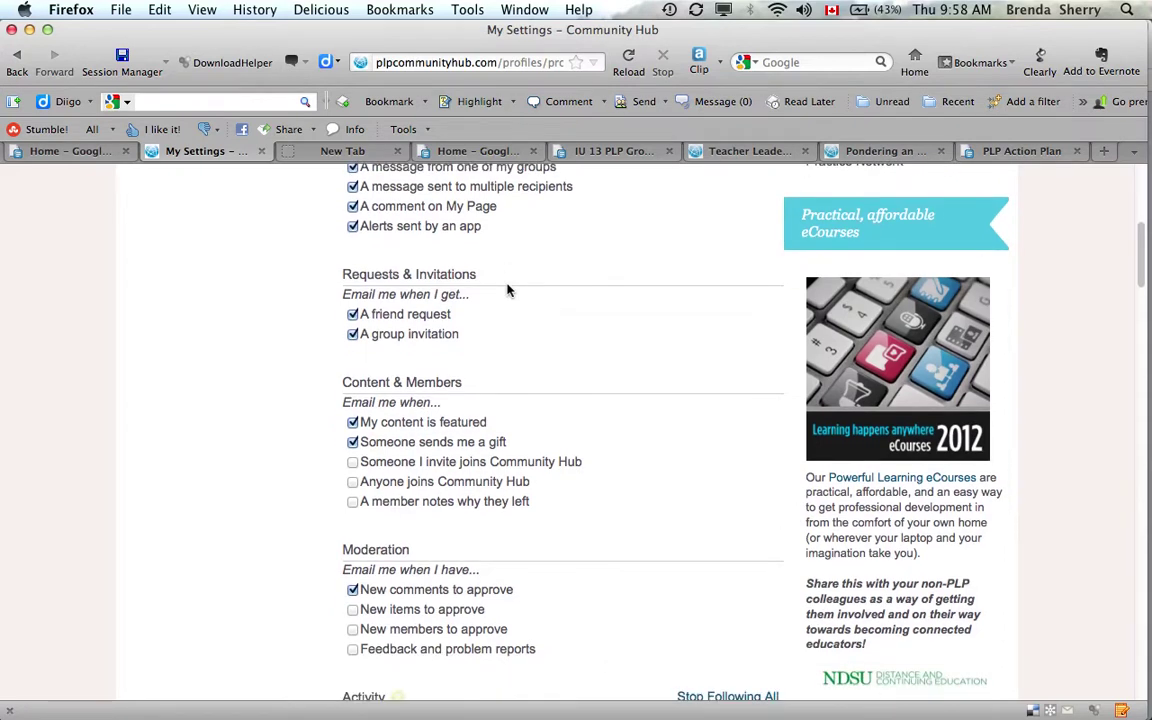
pyautogui.scroll(-1, 507, 290)
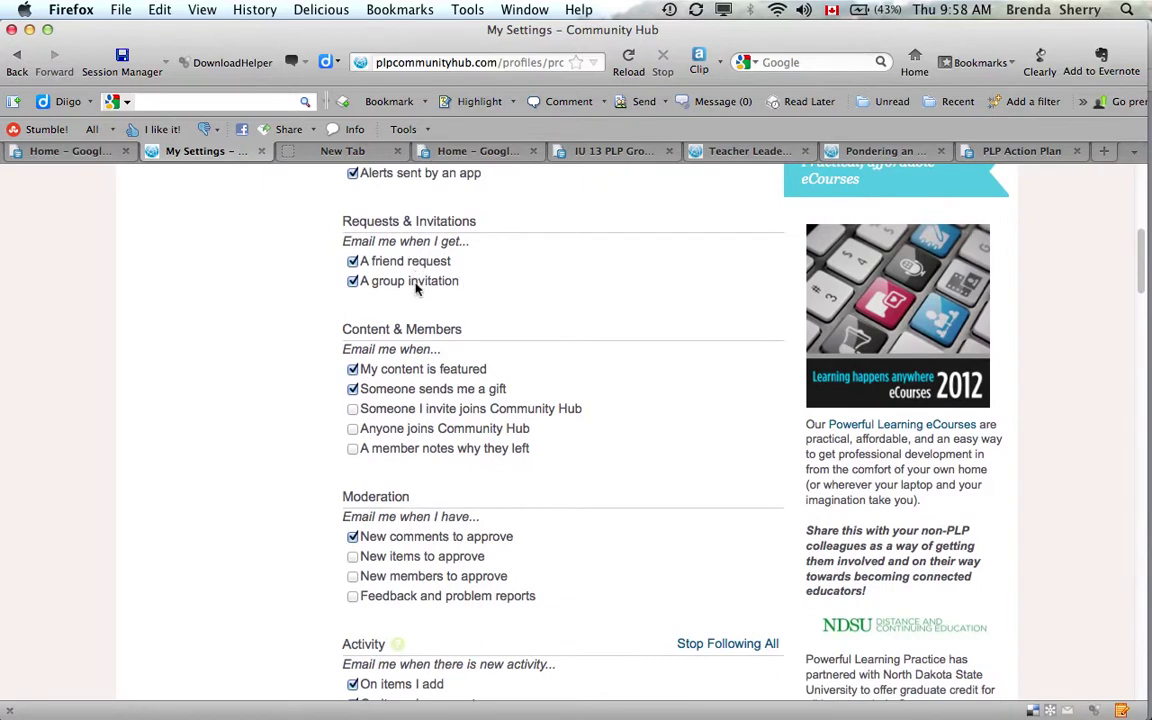
pyautogui.scroll(-2, 553, 368)
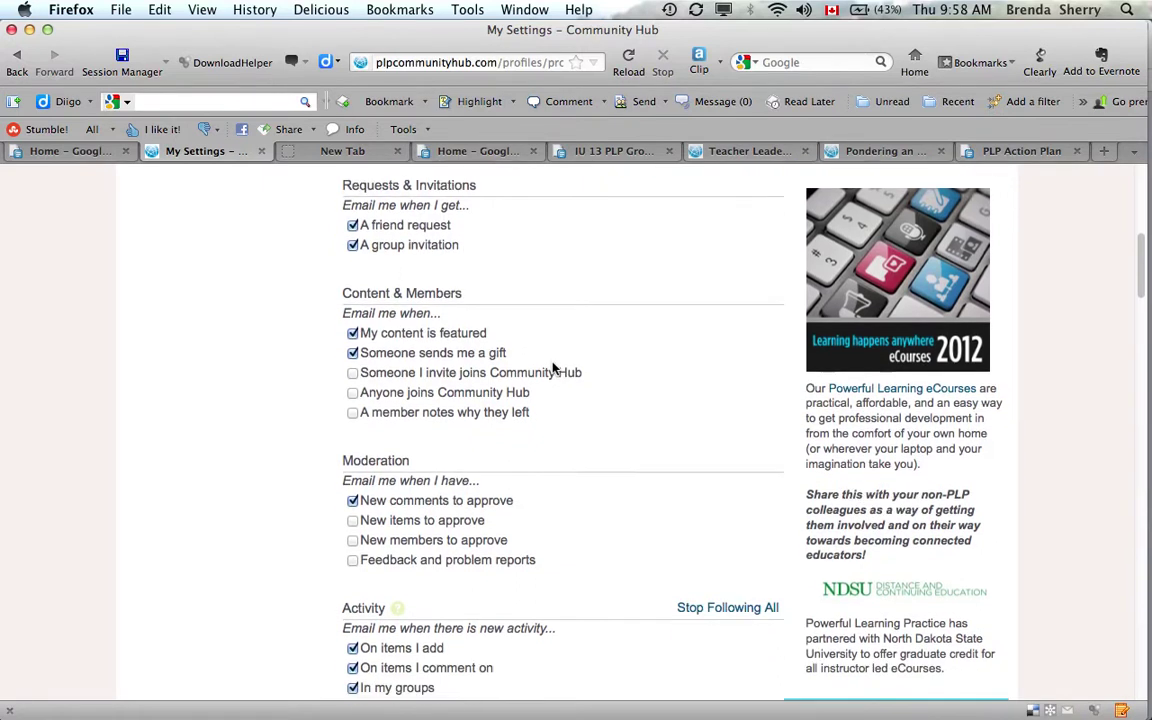
pyautogui.scroll(-2, 575, 455)
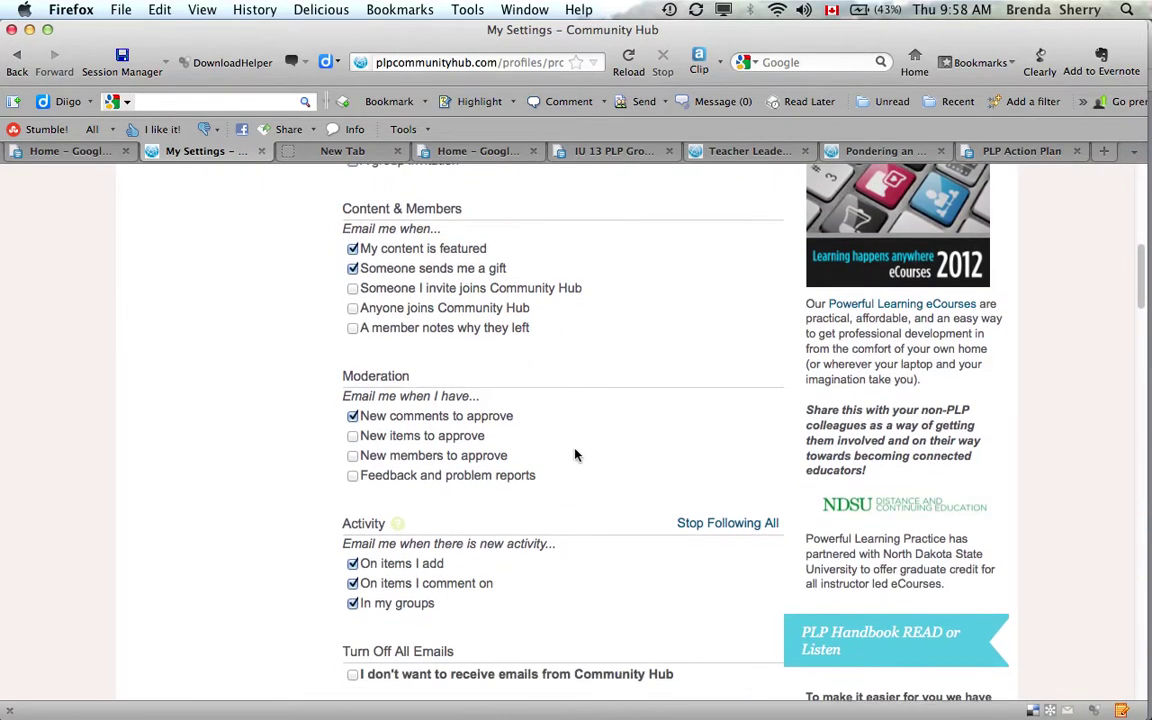
pyautogui.scroll(-2, 575, 455)
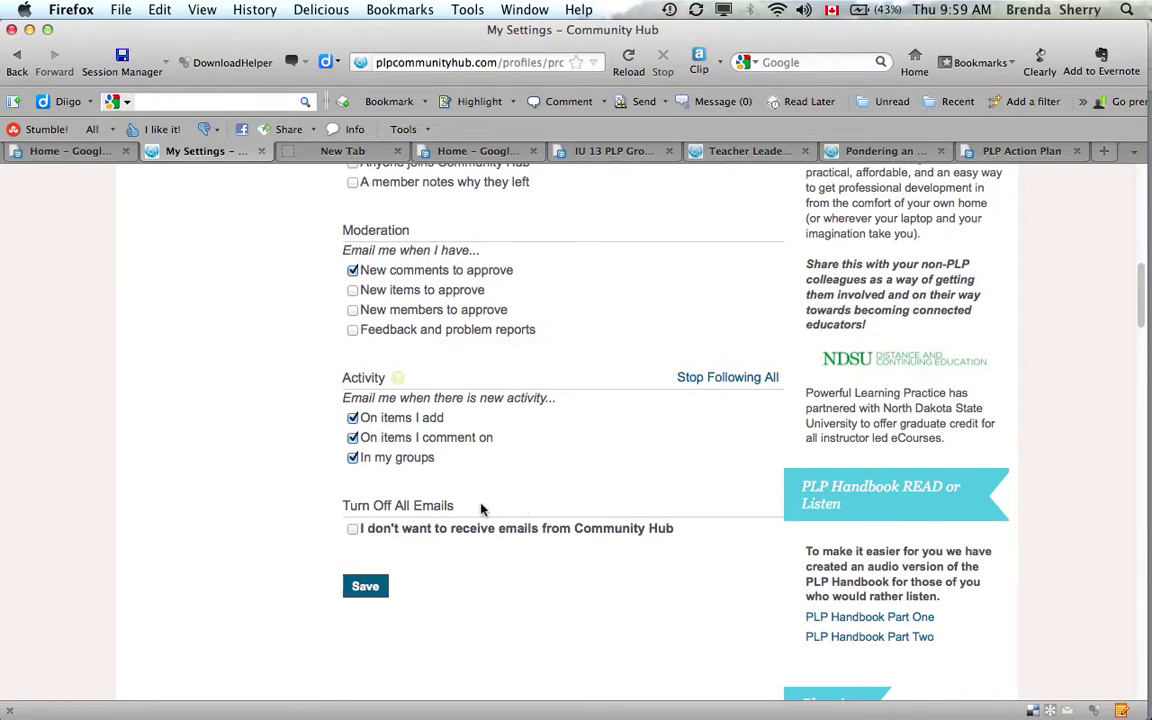
pyautogui.click(360, 589)
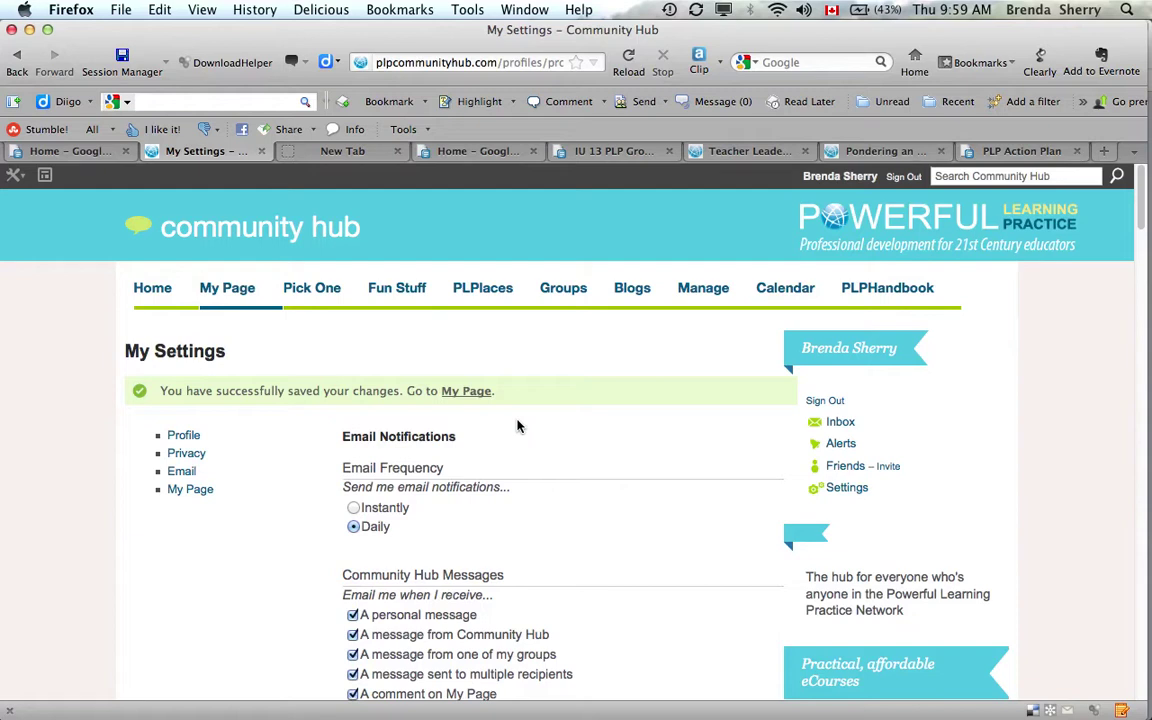
pyautogui.moveTo(322, 306)
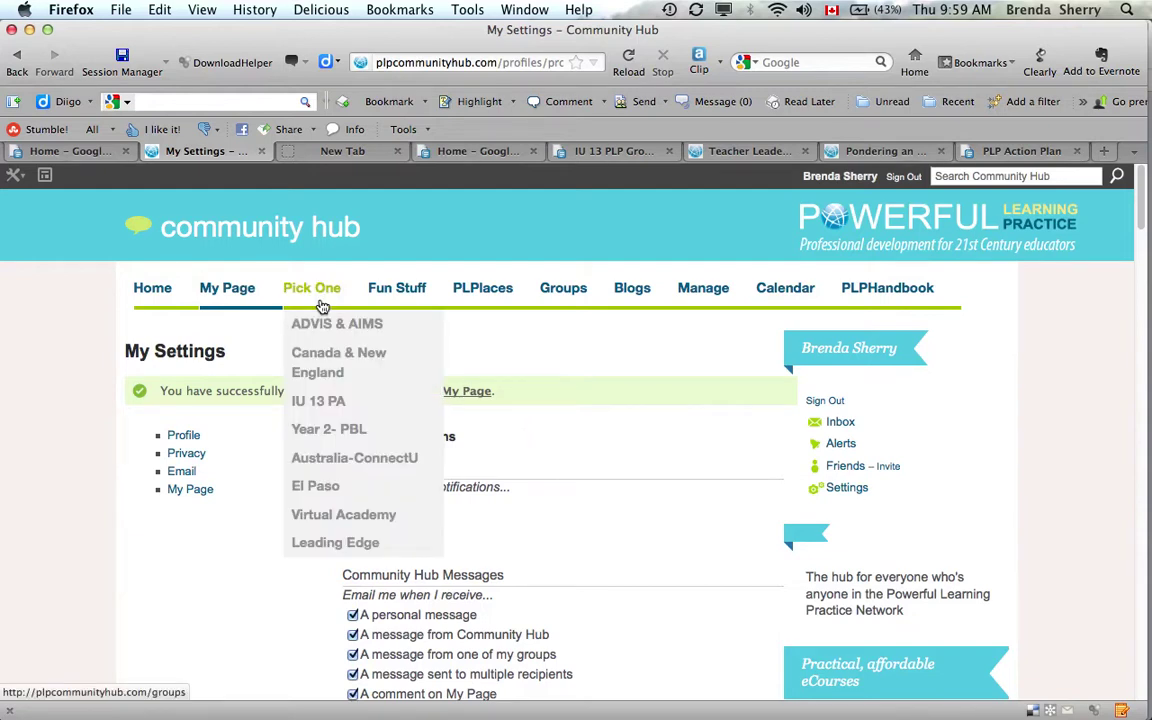
pyautogui.click(323, 405)
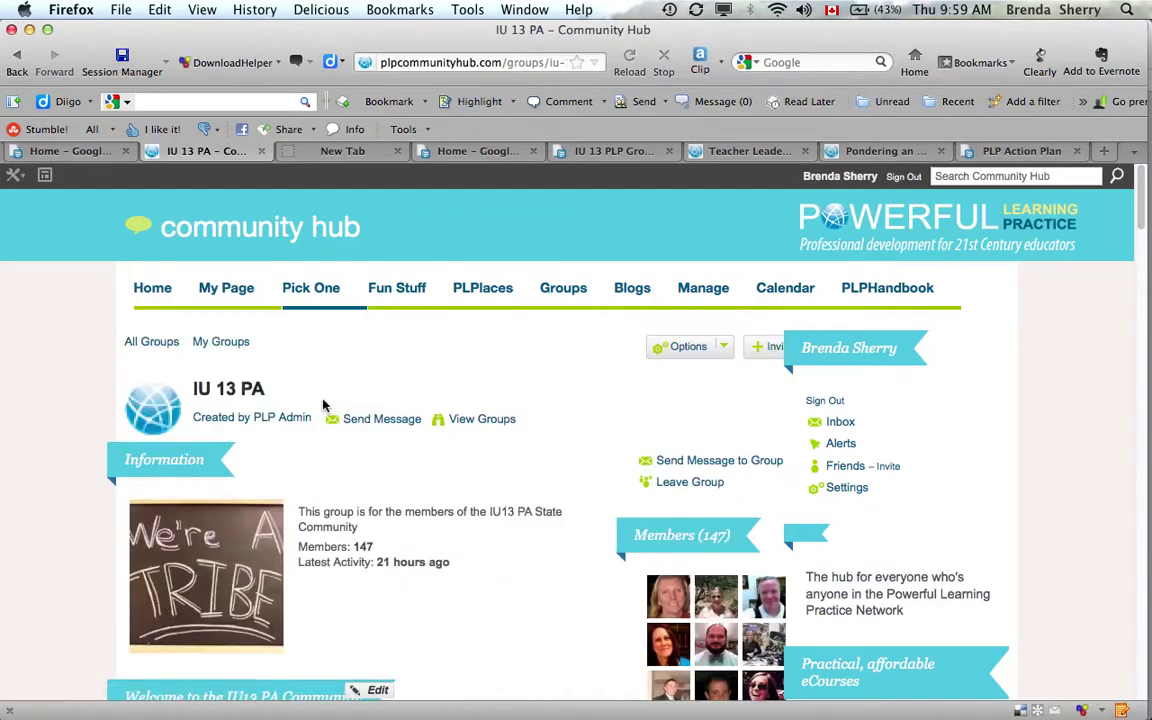
pyautogui.scroll(-6, 517, 450)
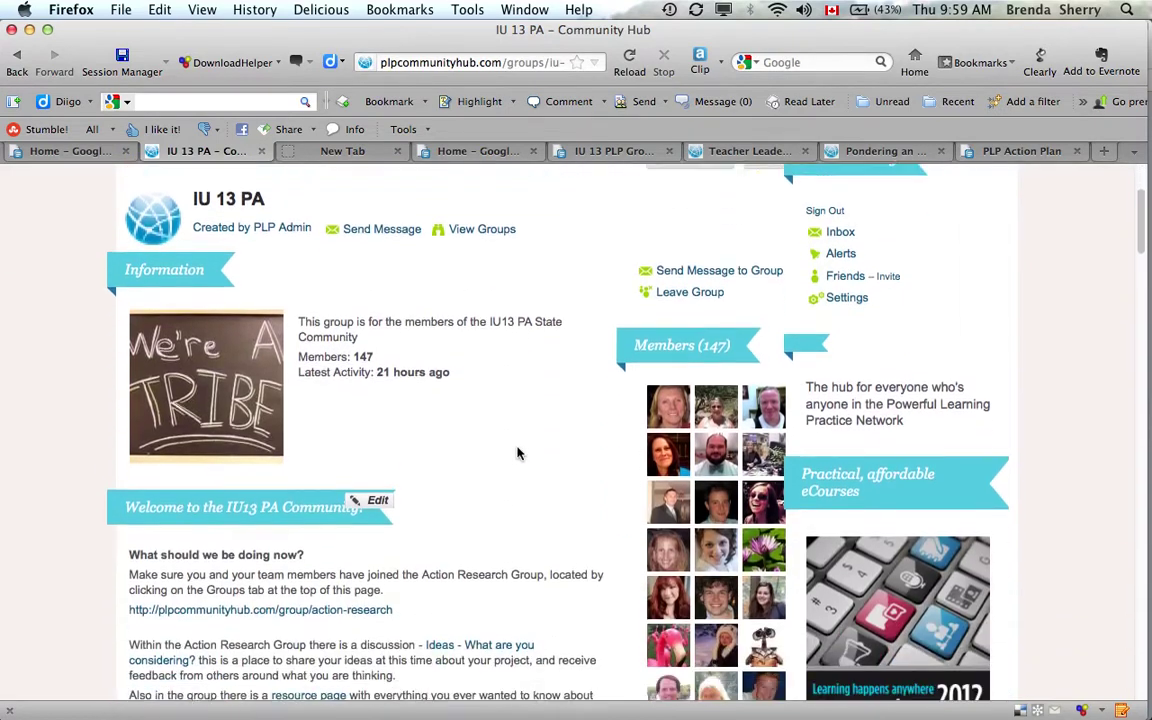
pyautogui.scroll(-3, 517, 450)
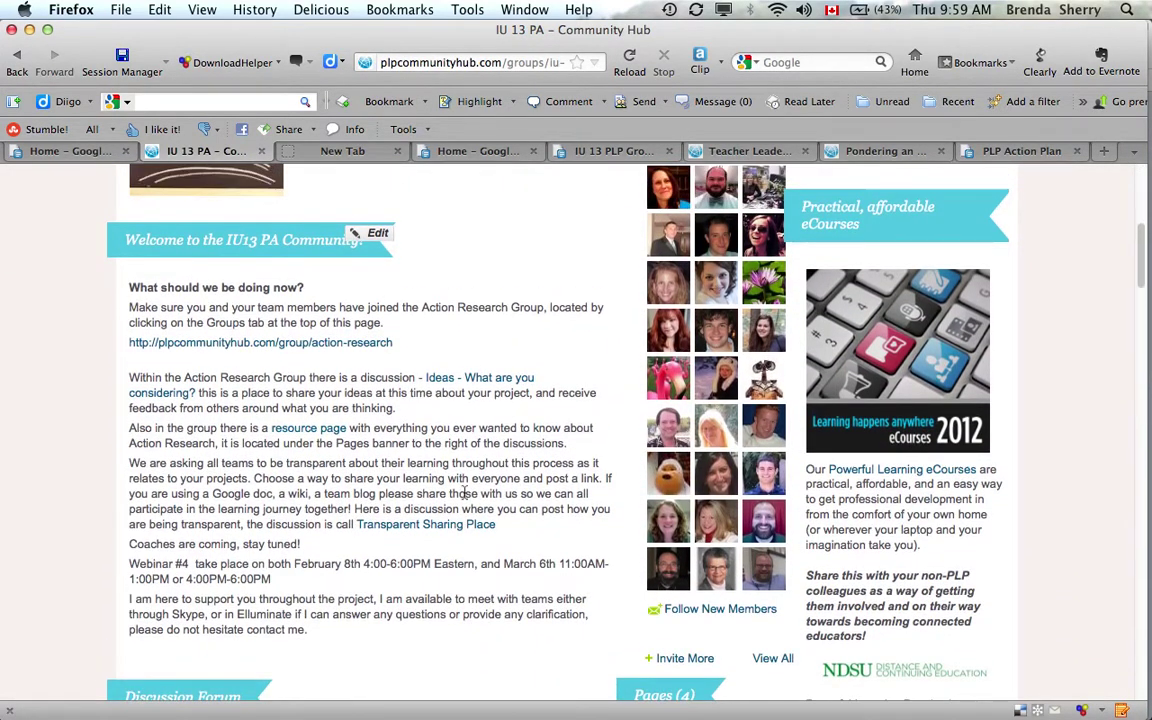
pyautogui.scroll(-7, 466, 434)
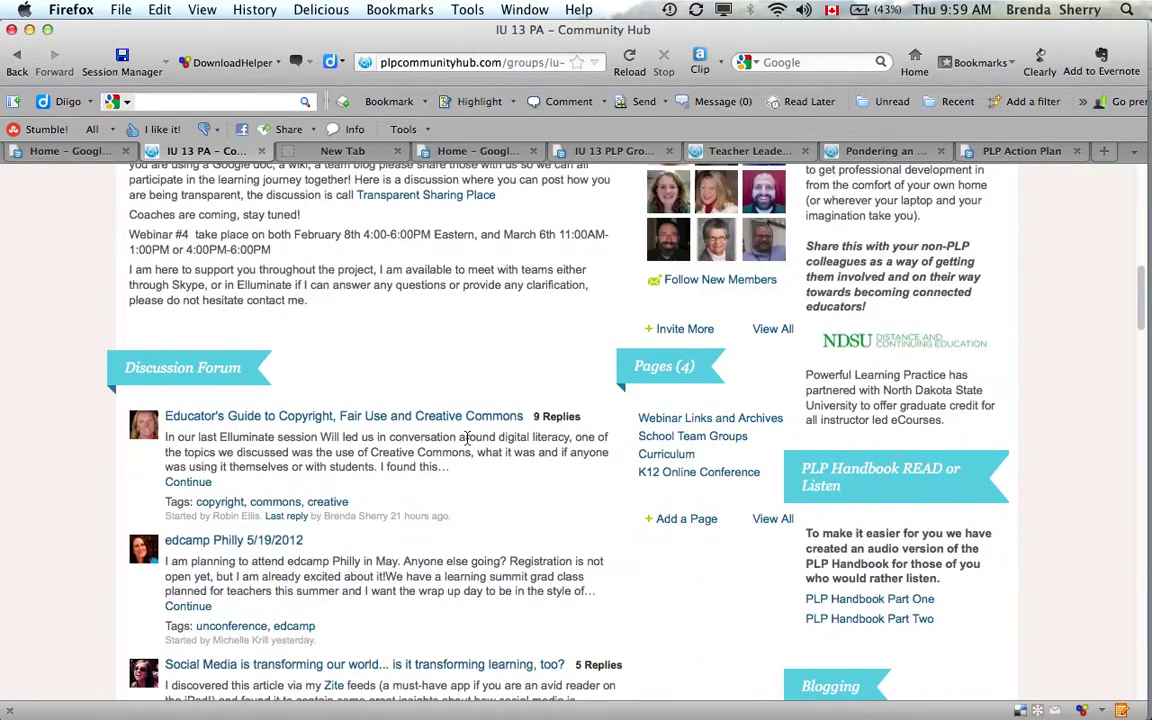
pyautogui.scroll(-1, 466, 437)
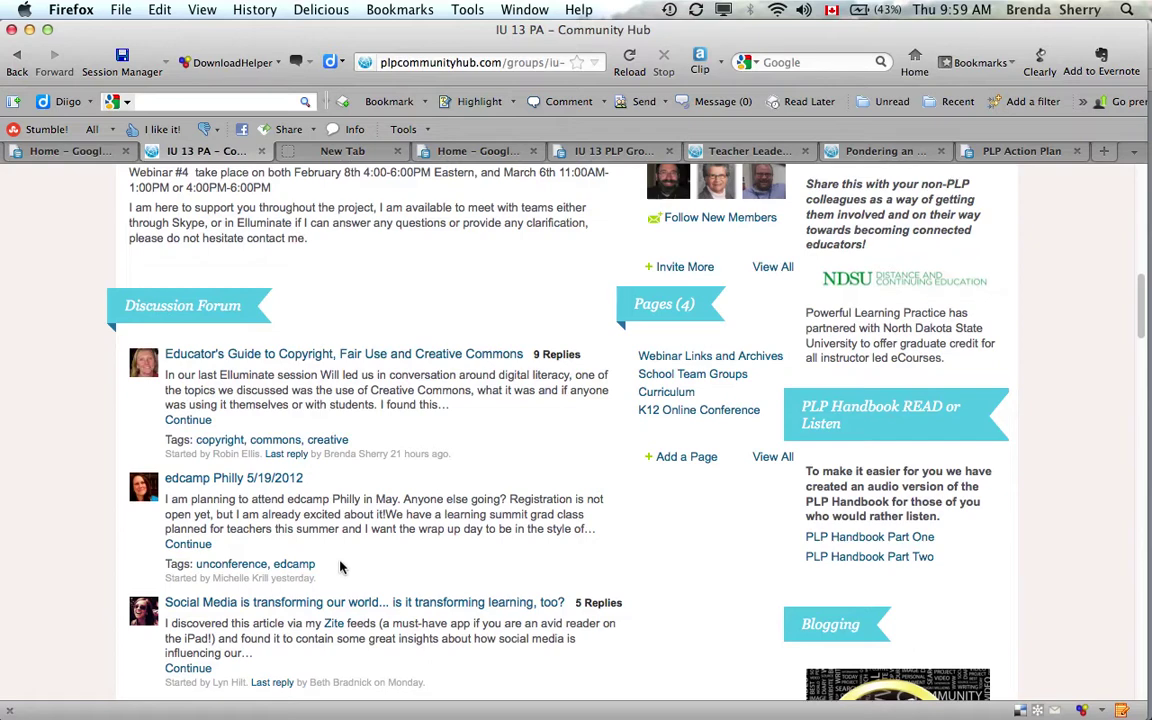
pyautogui.scroll(-4, 340, 567)
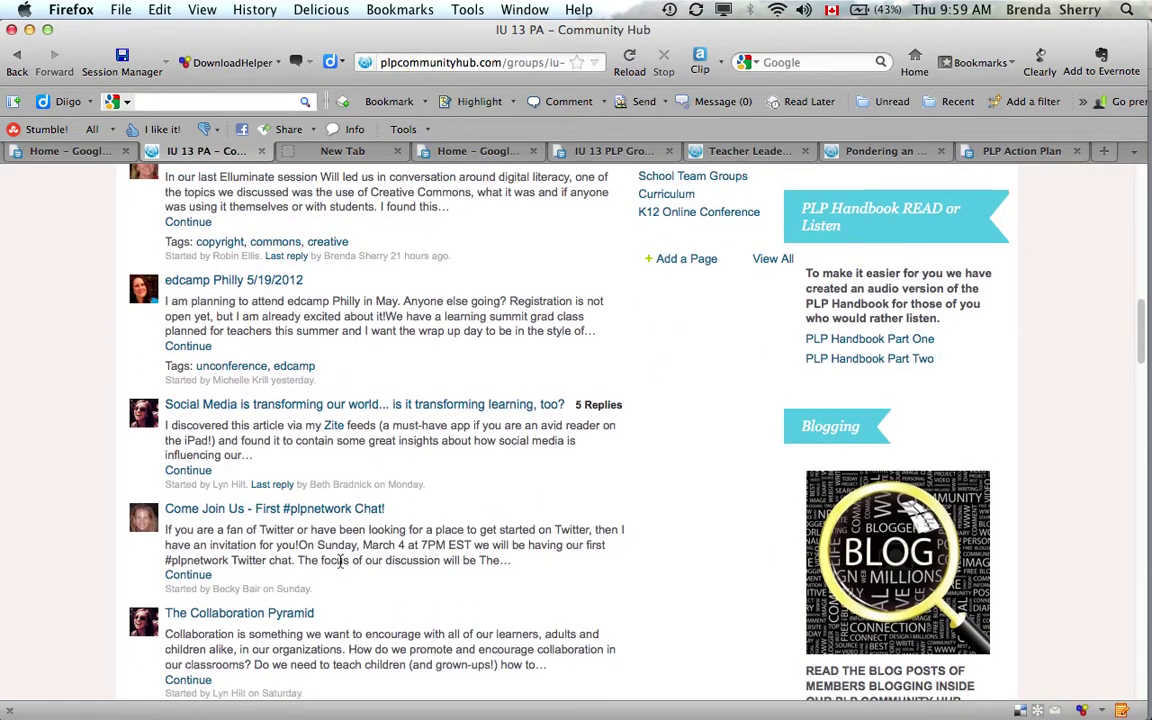
pyautogui.scroll(-6, 340, 562)
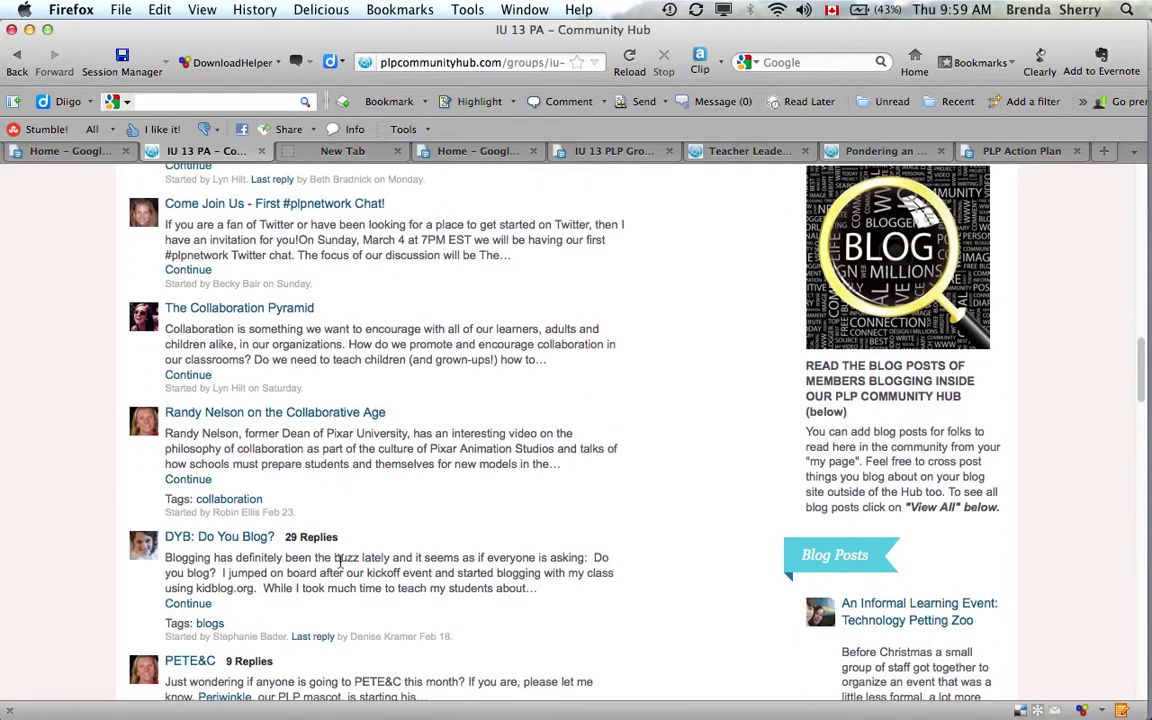
pyautogui.scroll(-5, 340, 565)
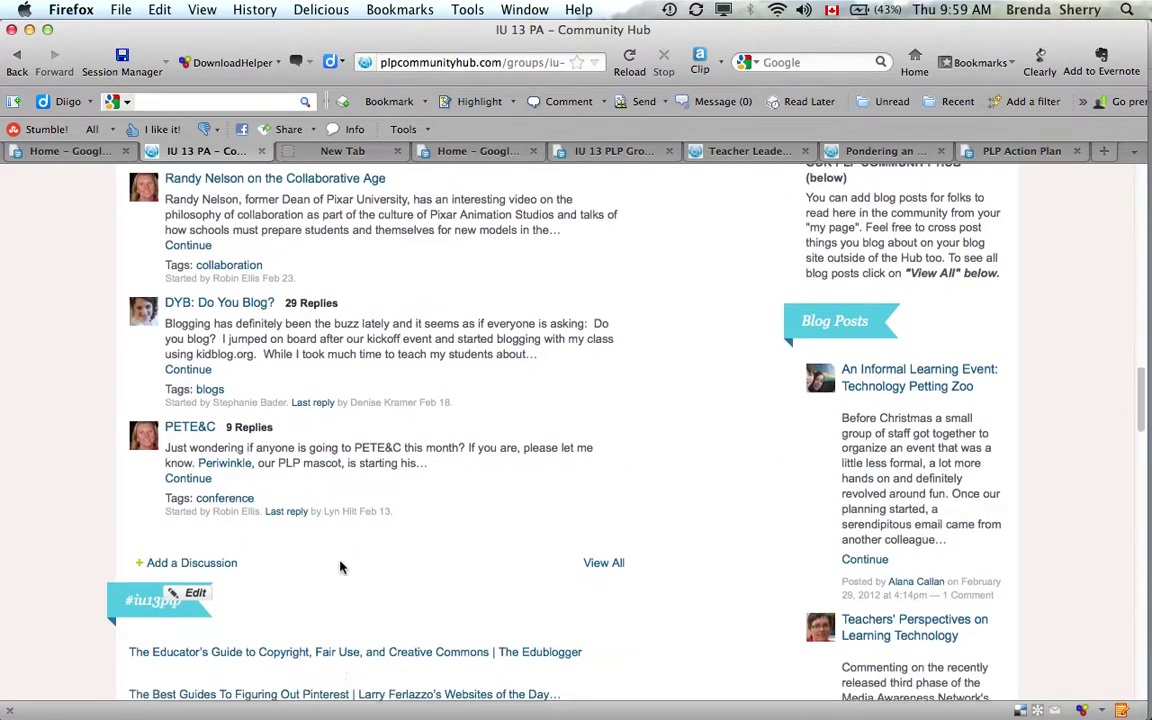
pyautogui.scroll(-2, 340, 567)
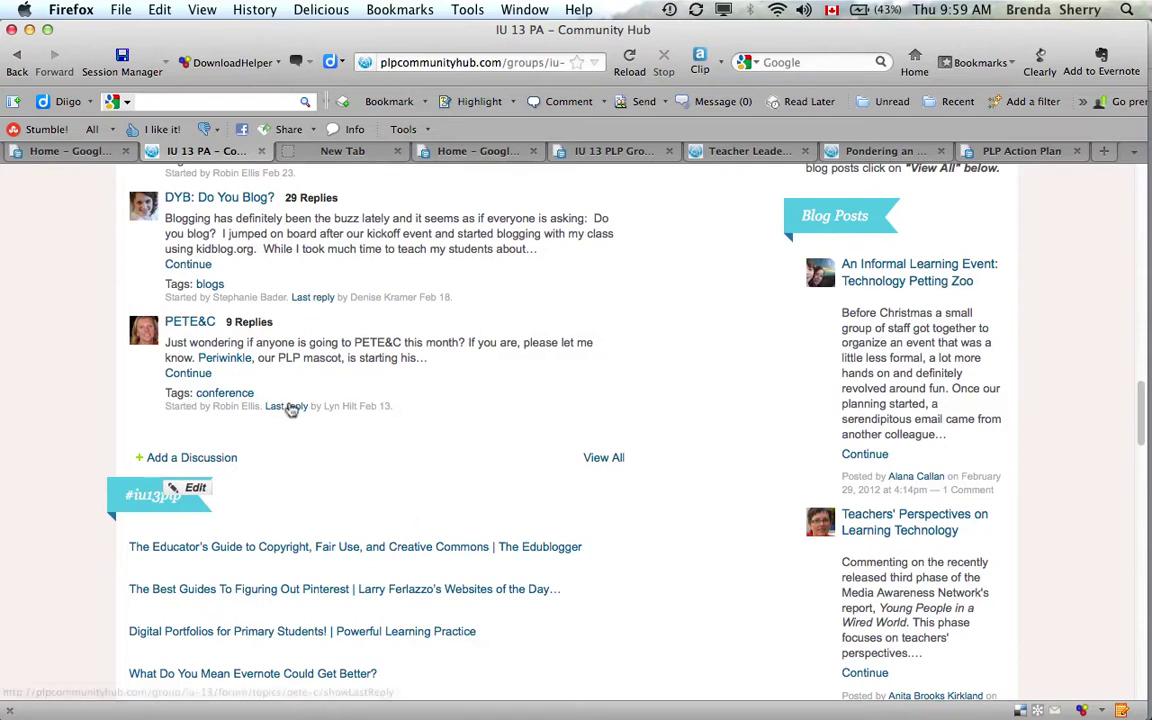
# - Follow the full IU 13 PA Discussions forum, listing 70 discussions, to get new discussions emailed
pyautogui.click(603, 458)
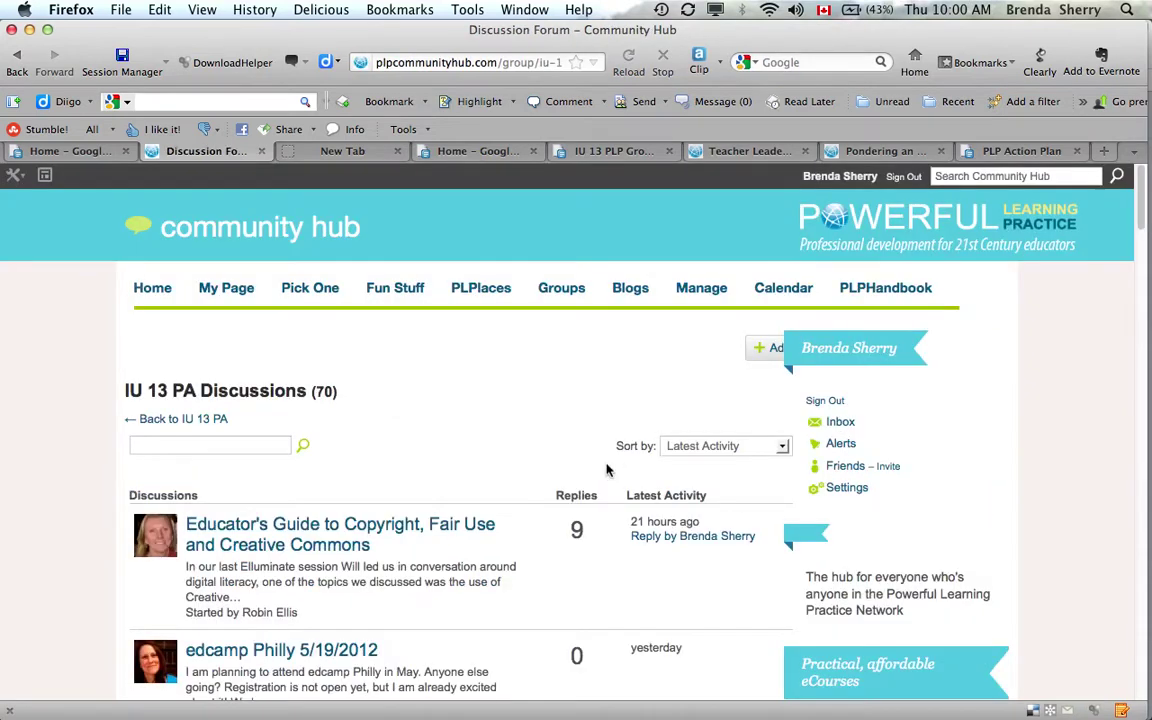
pyautogui.scroll(-10, 606, 470)
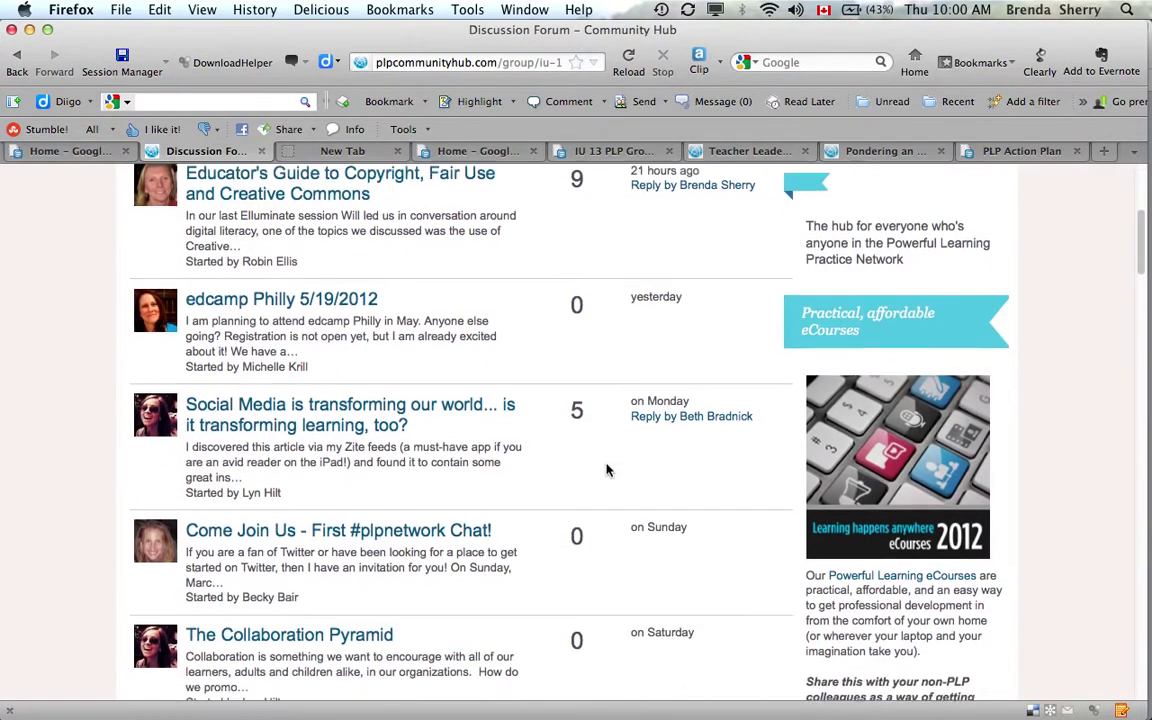
pyautogui.scroll(-11, 606, 470)
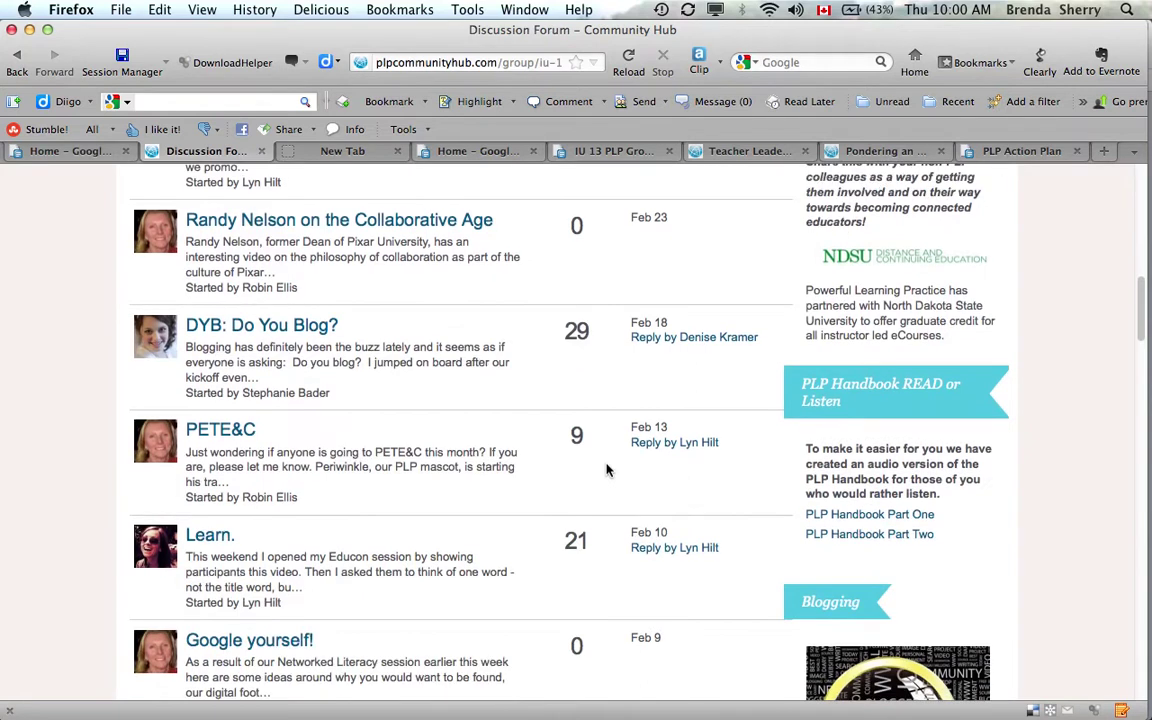
pyautogui.scroll(-2, 606, 470)
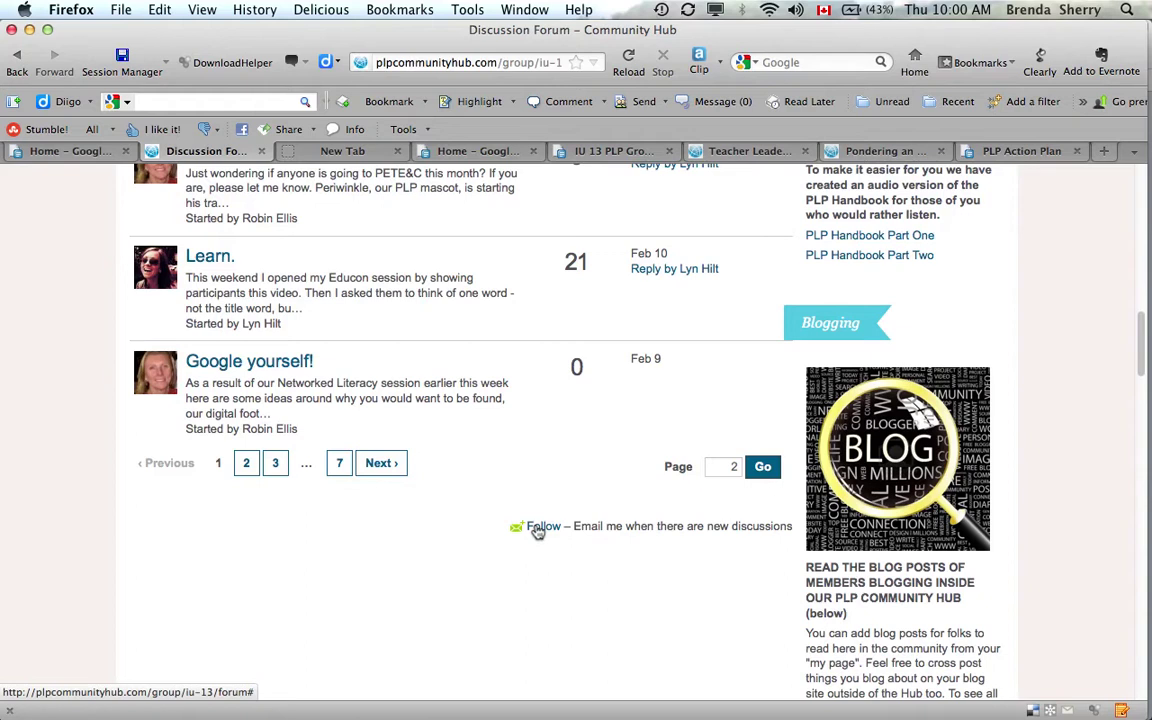
pyautogui.click(538, 530)
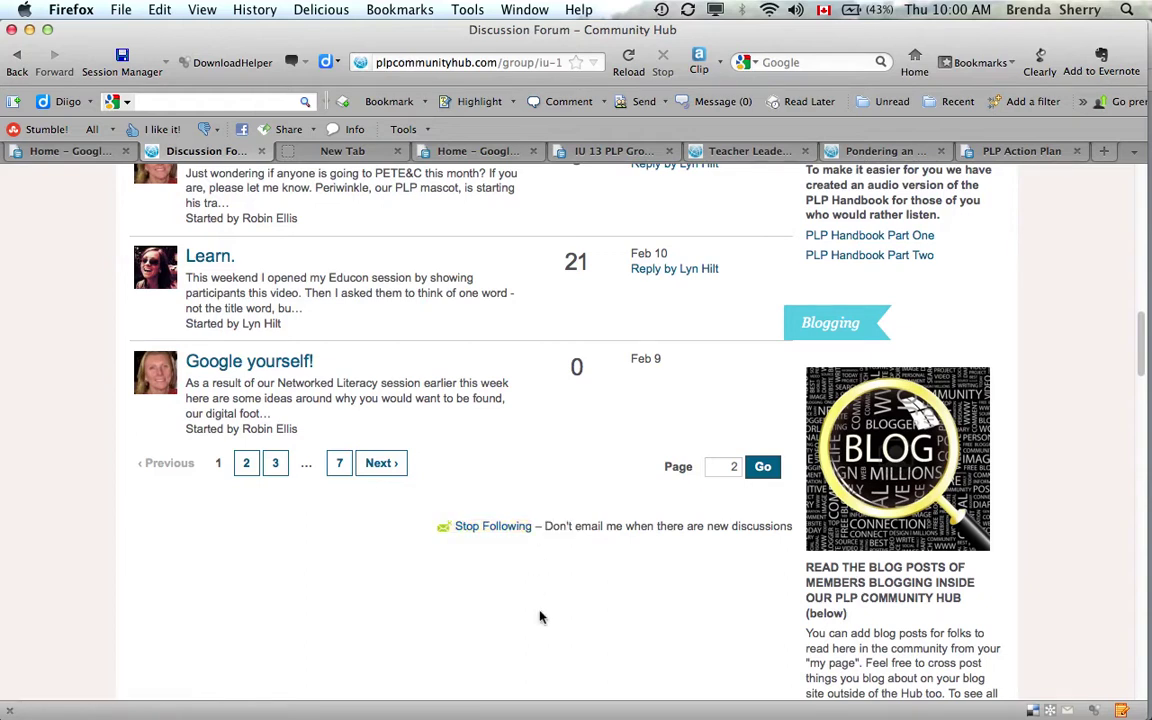
pyautogui.scroll(10, 561, 626)
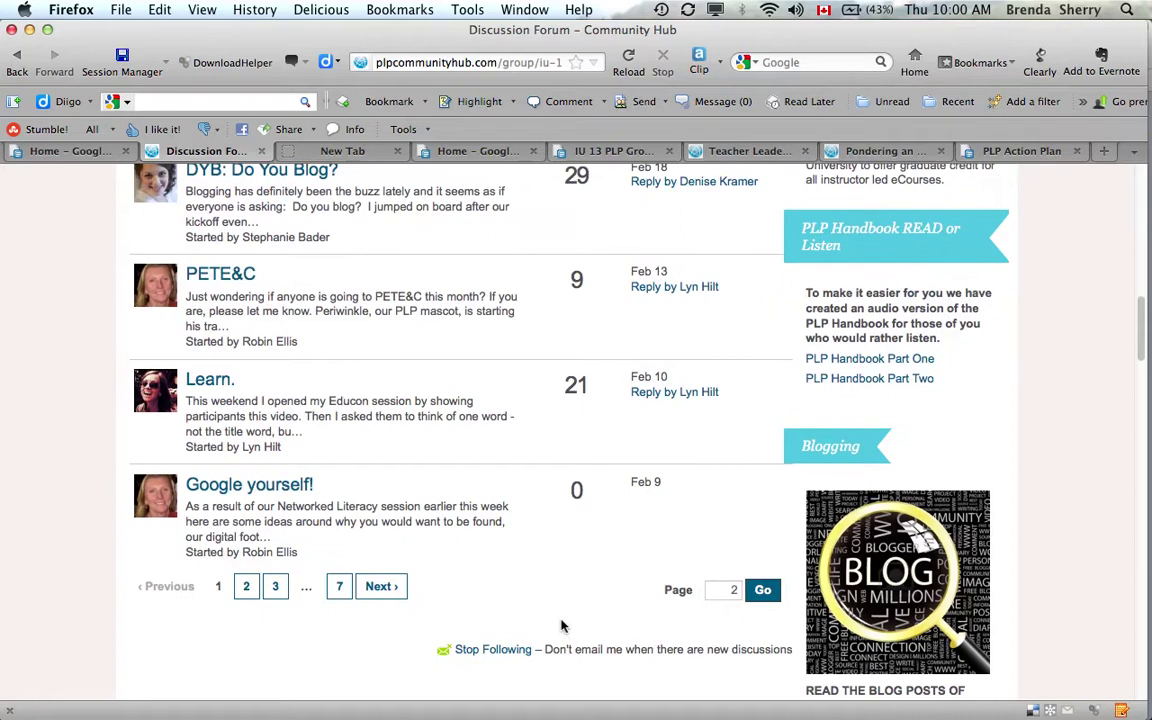
pyautogui.scroll(10, 561, 626)
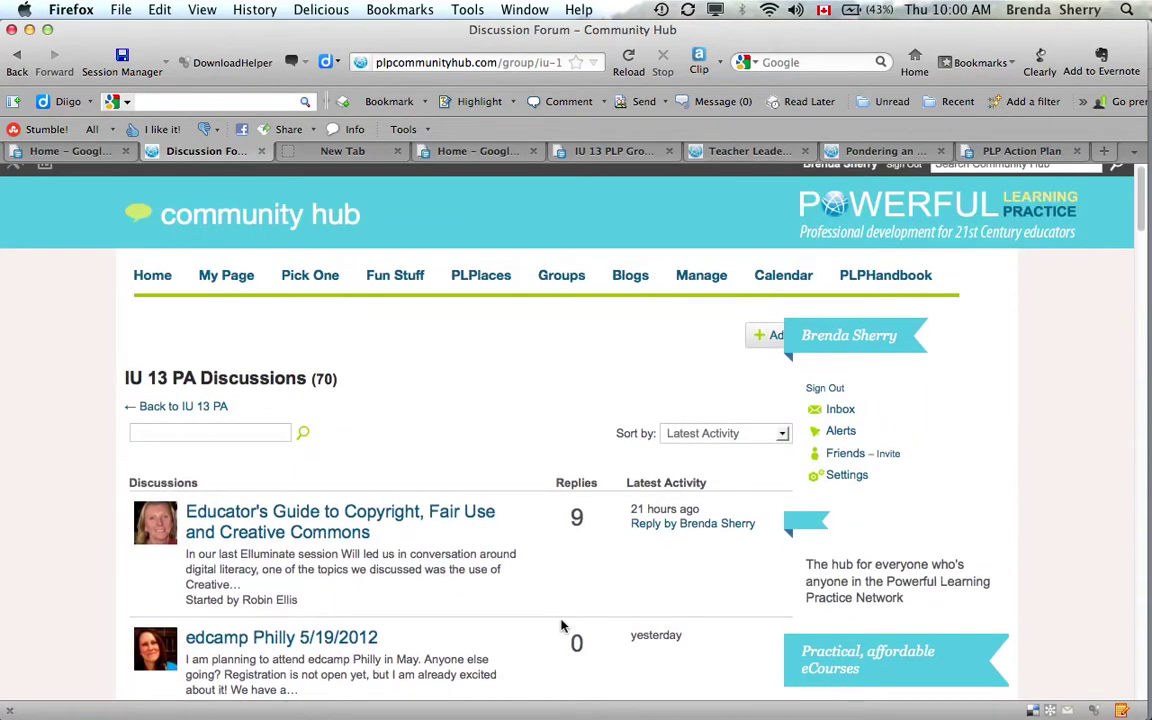
# - Return to the hub home page and bring its Forum discussion list into view
pyautogui.click(158, 284)
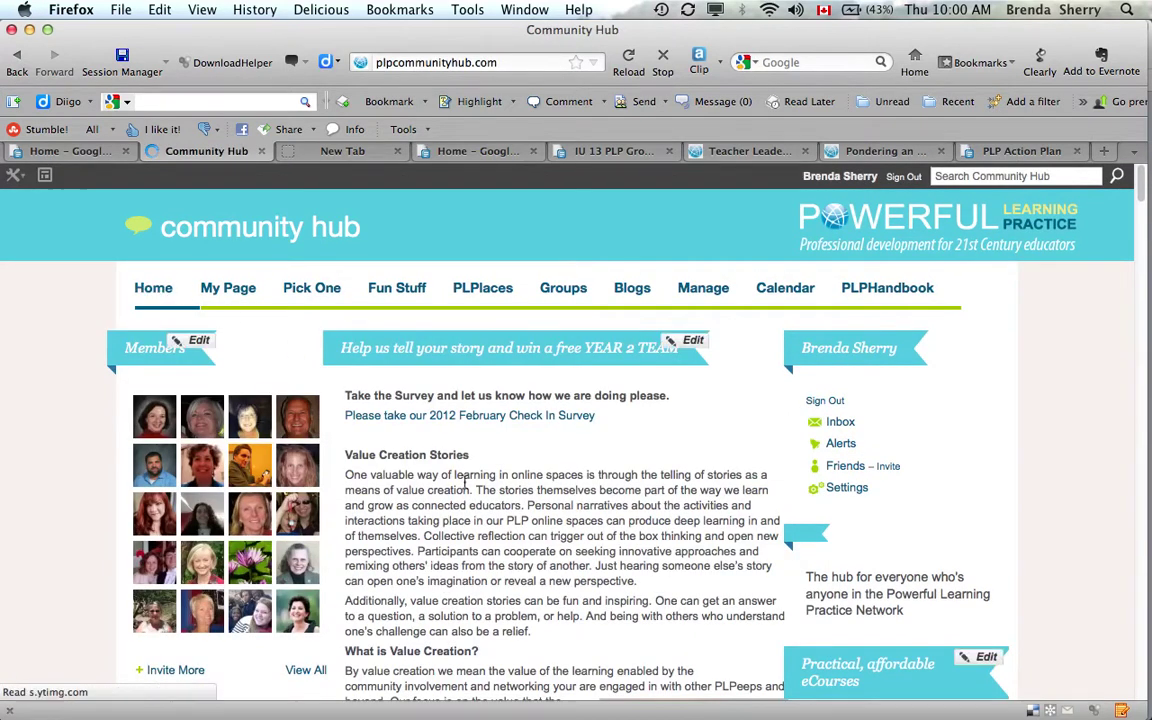
pyautogui.scroll(-8, 464, 482)
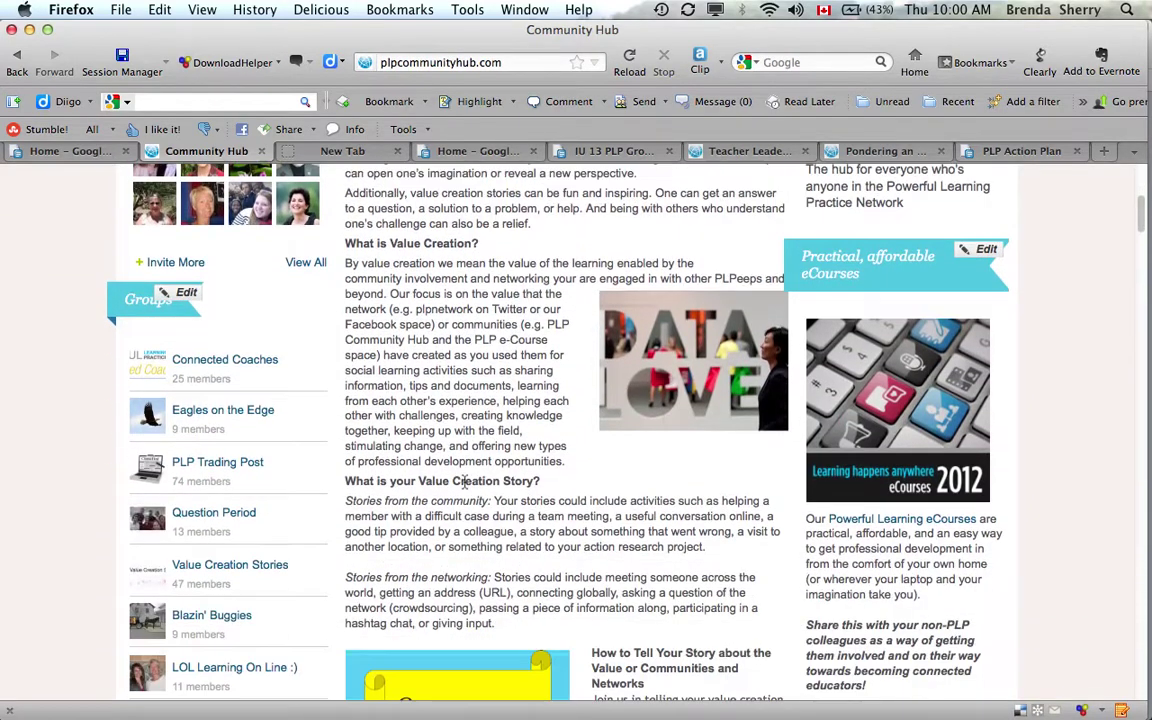
pyautogui.scroll(-9, 464, 482)
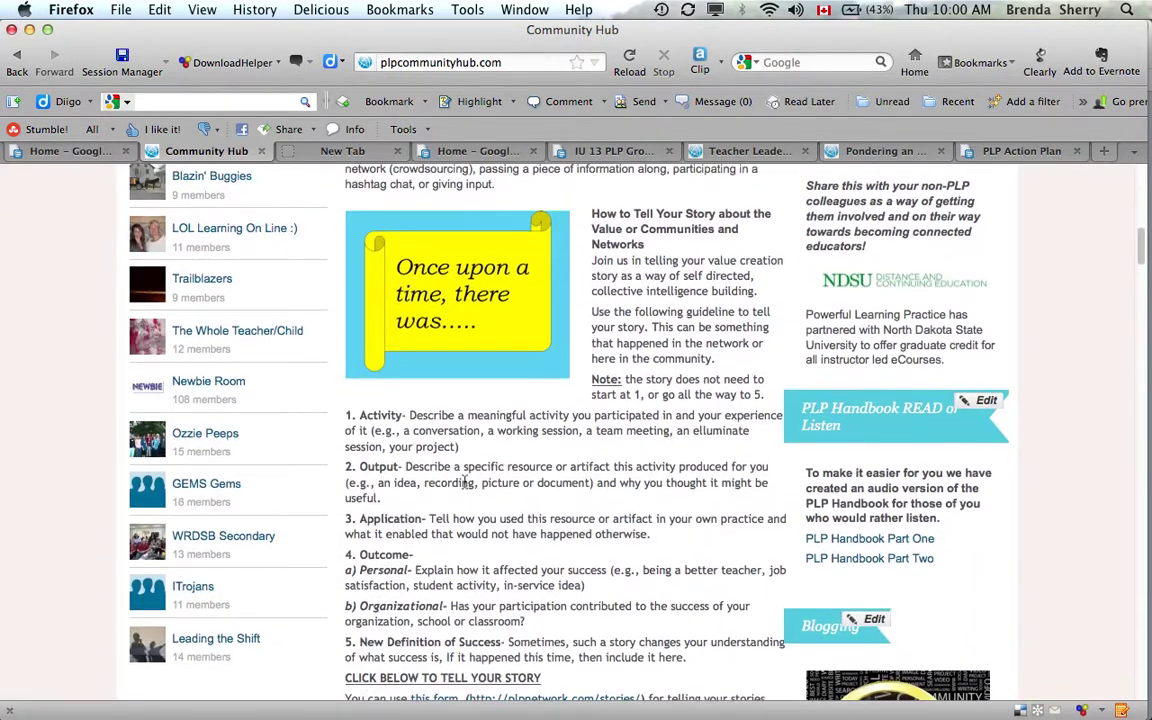
pyautogui.scroll(10, 464, 482)
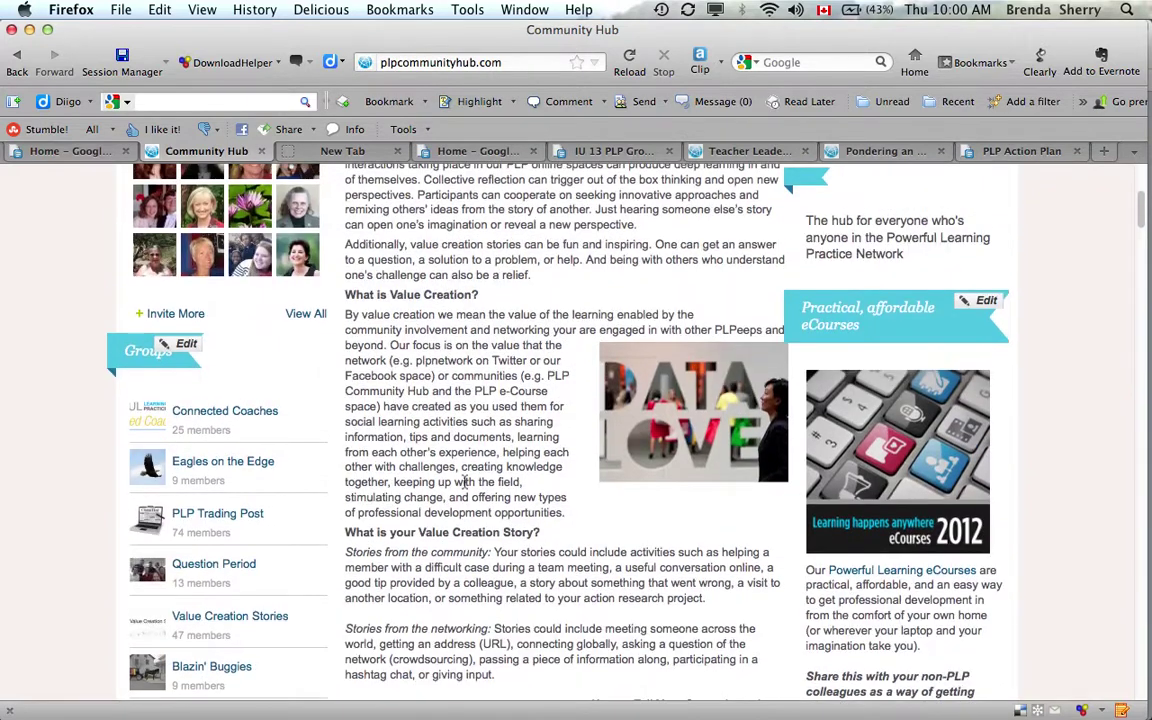
pyautogui.scroll(-10, 464, 482)
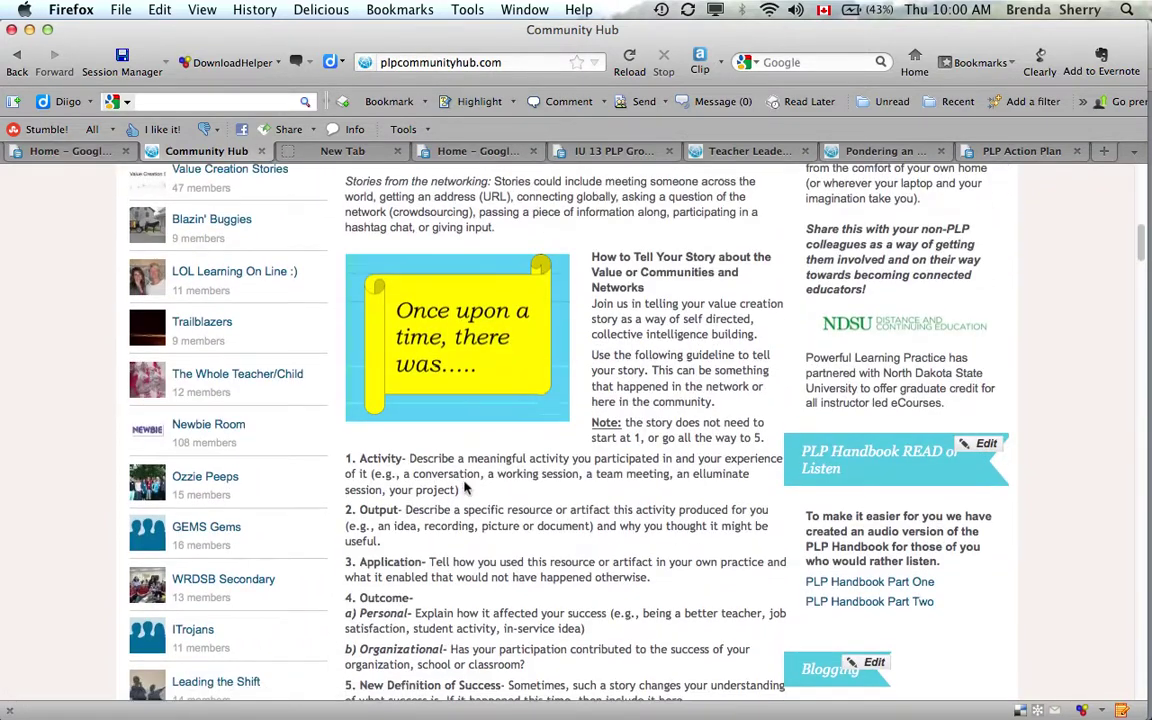
pyautogui.scroll(-20, 464, 487)
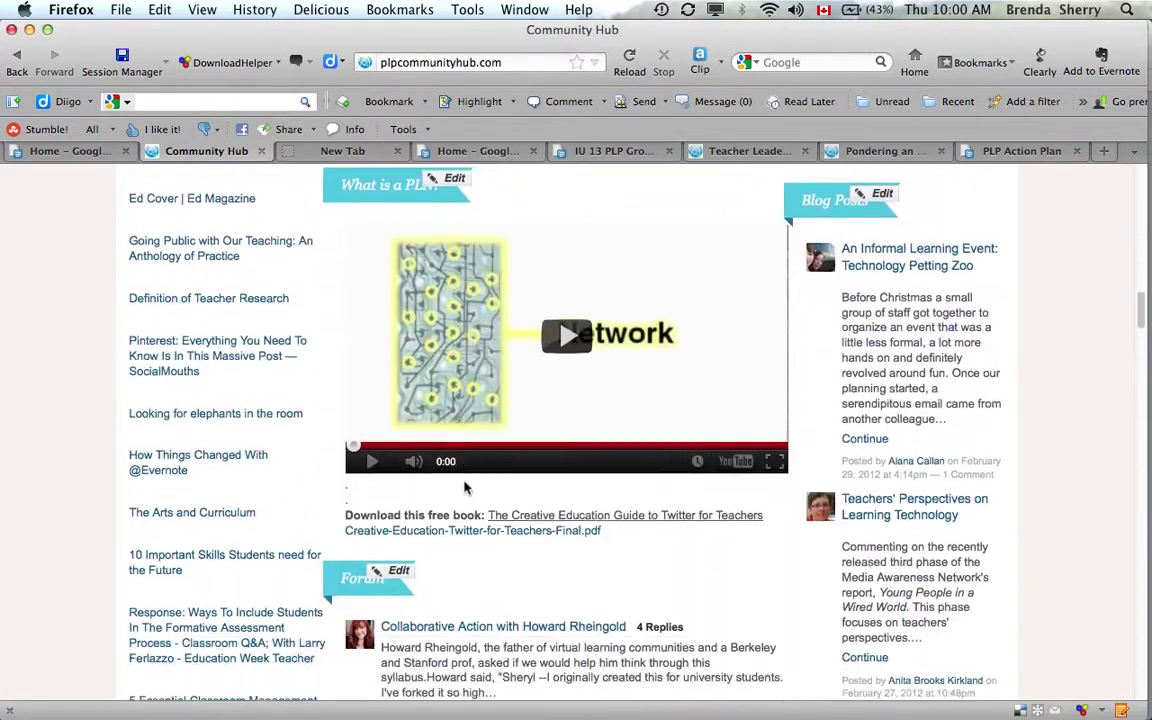
pyautogui.scroll(-10, 464, 487)
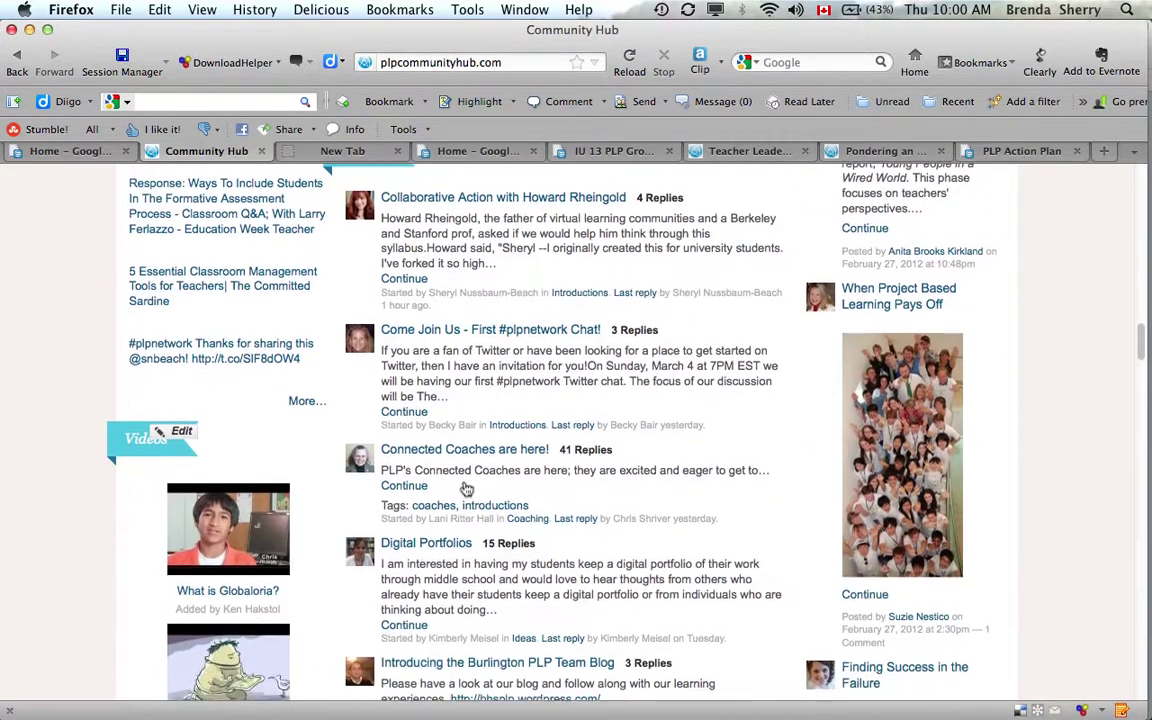
pyautogui.scroll(-7, 466, 487)
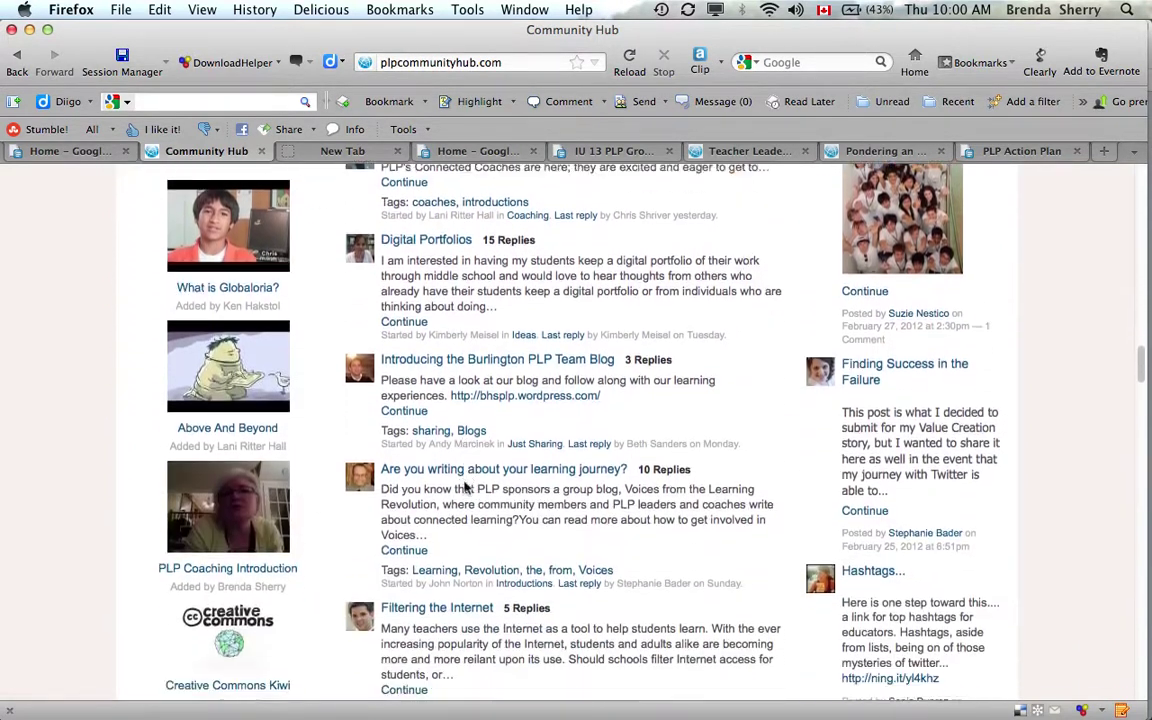
pyautogui.scroll(-11, 464, 487)
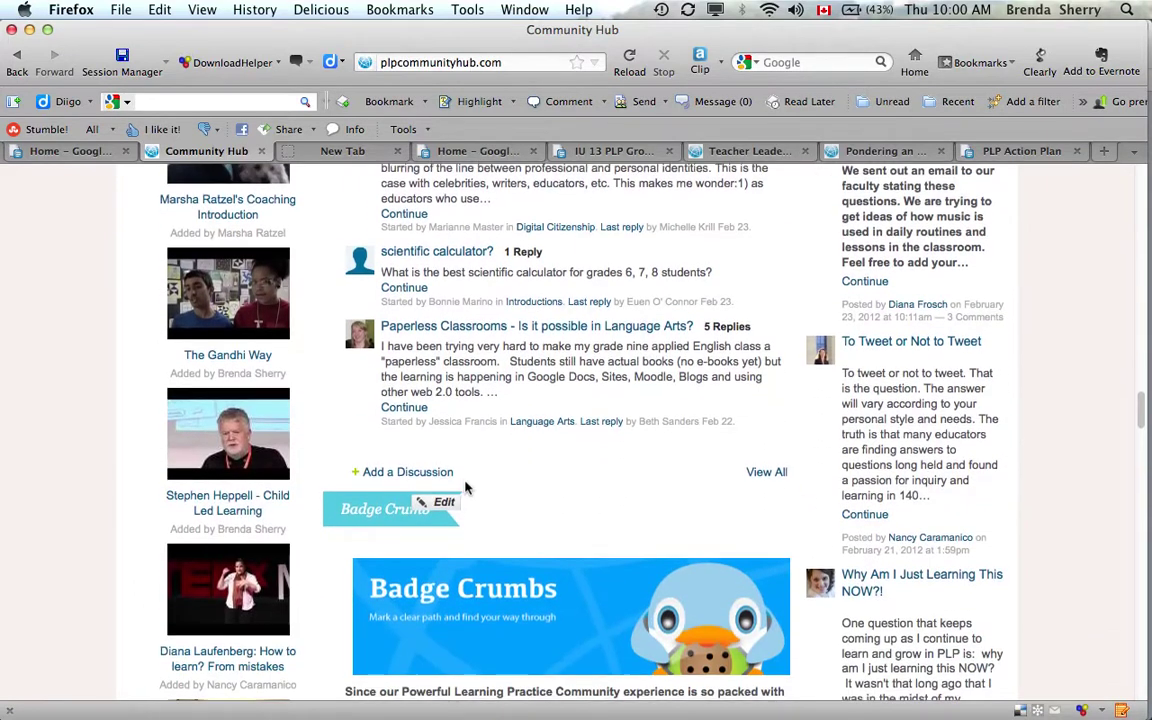
# - Follow the main Discussion Forum with its 17 categories so new discussions are emailed
pyautogui.click(766, 476)
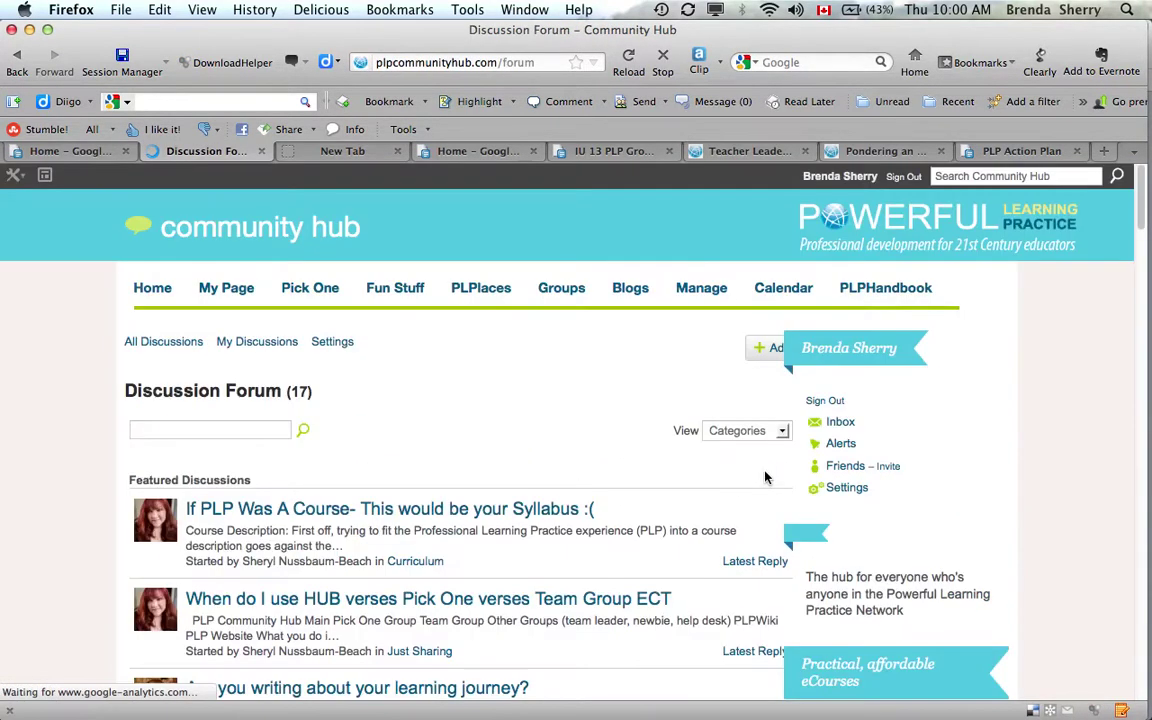
pyautogui.scroll(-15, 766, 478)
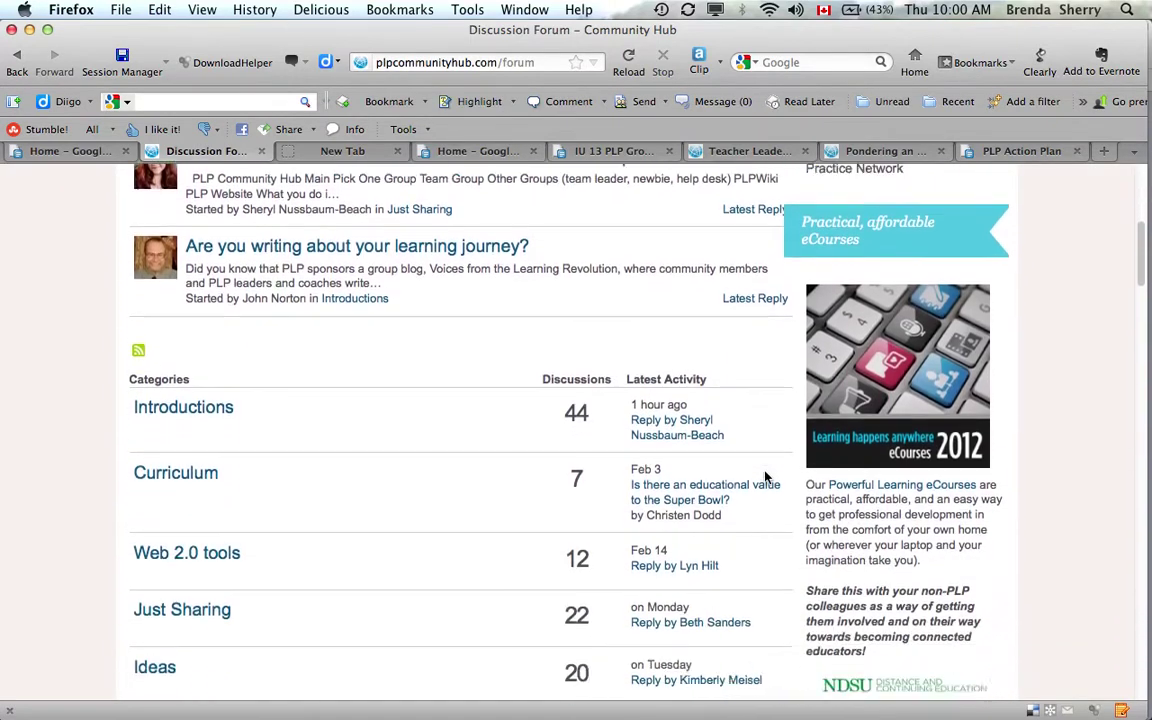
pyautogui.scroll(-18, 766, 478)
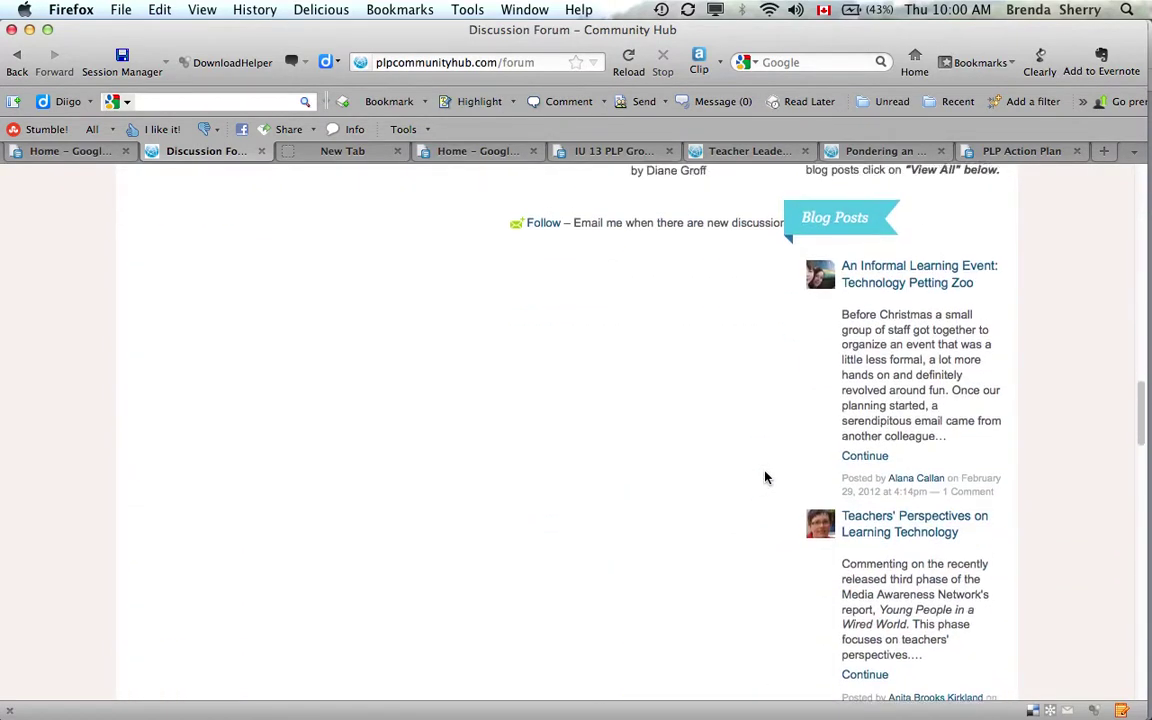
pyautogui.click(541, 437)
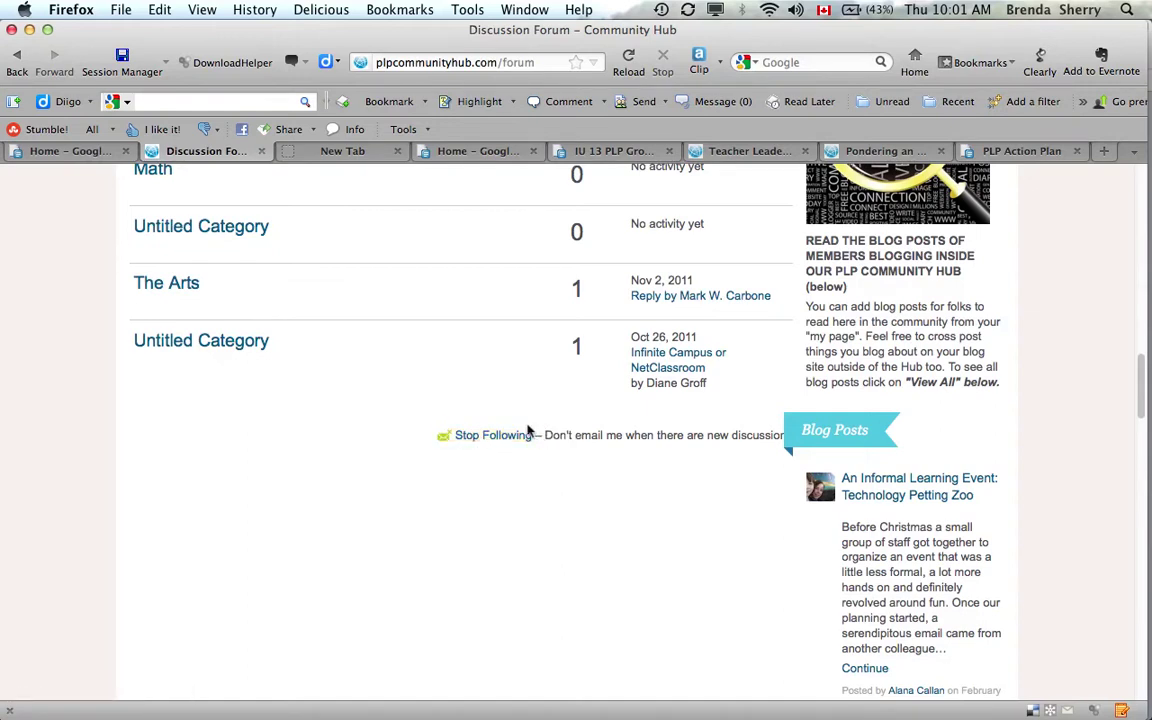
pyautogui.scroll(15, 490, 379)
pyautogui.scroll(5, 490, 379)
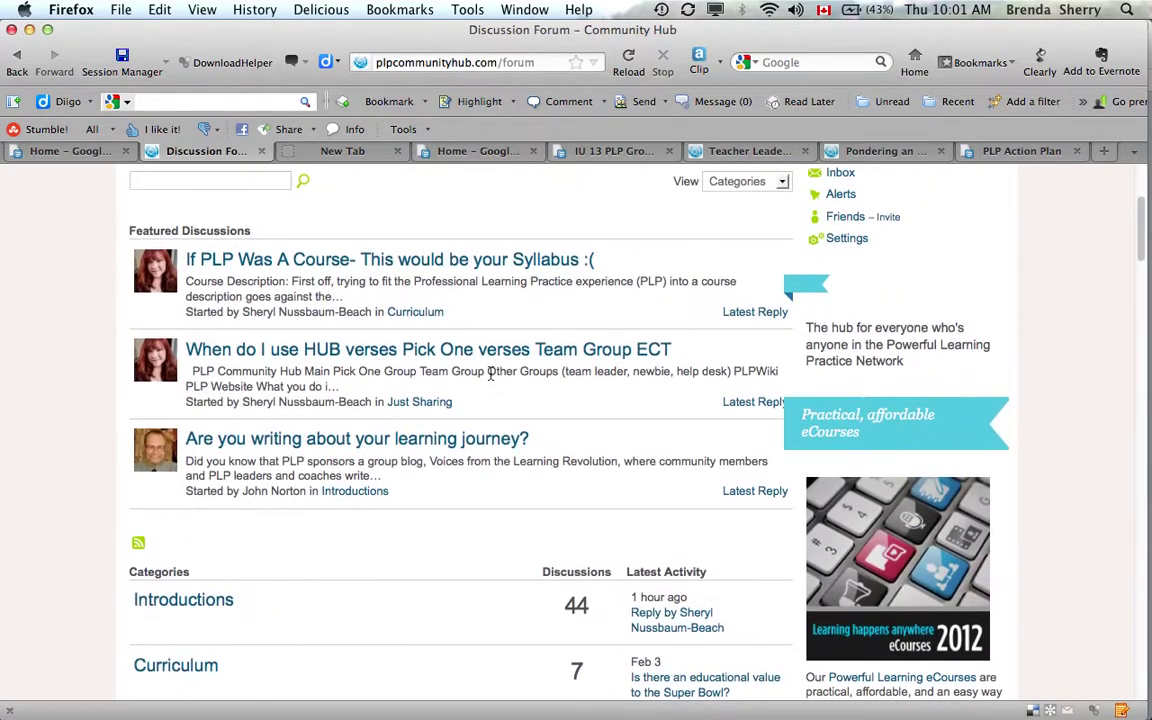
pyautogui.scroll(5, 490, 377)
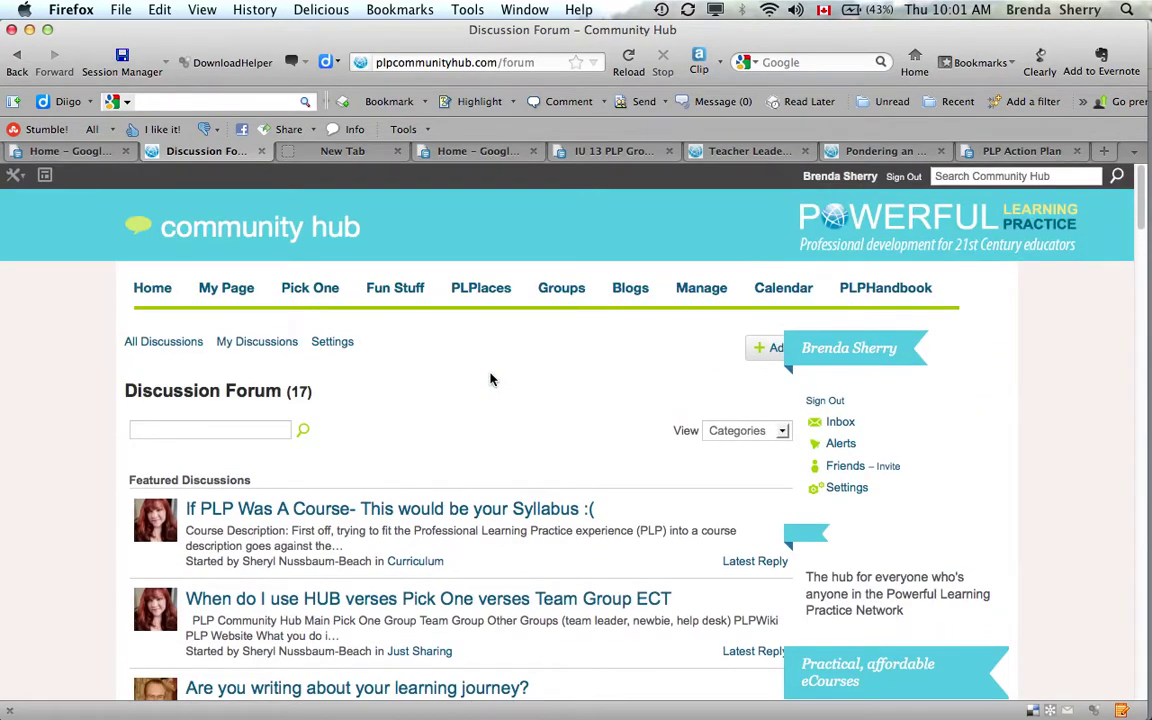